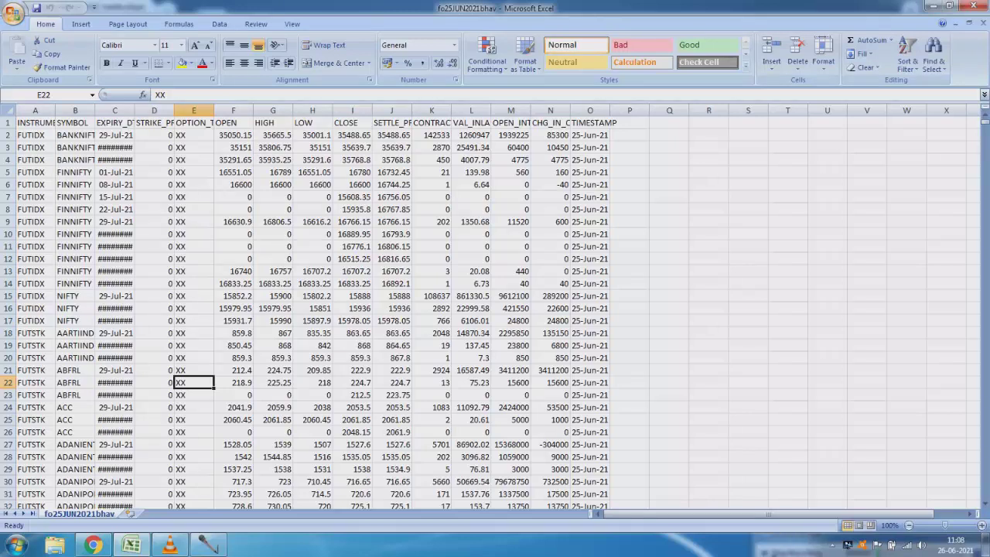
- Create a PivotTable from the full data range on a new worksheet and add SYMBOL as the row field
click(81, 24)
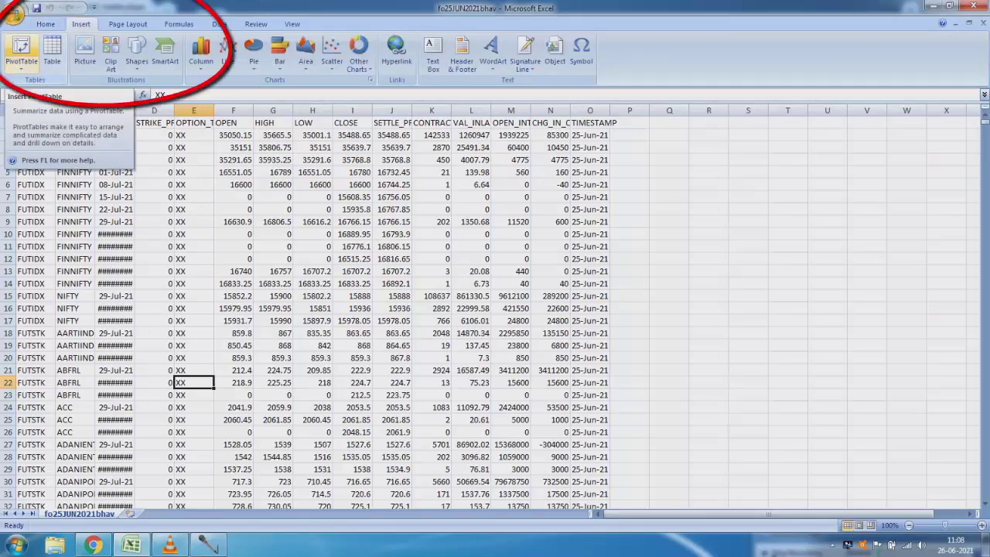
click(22, 53)
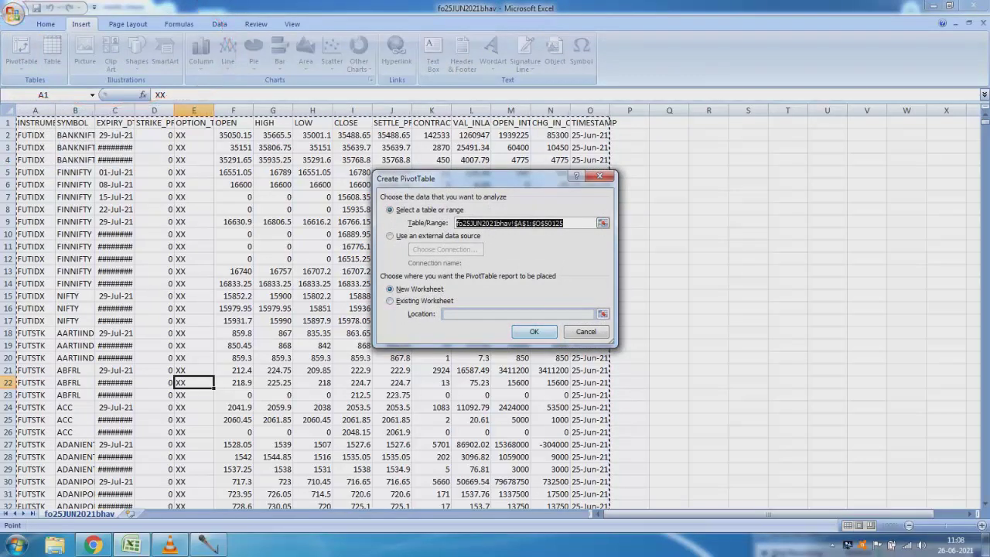
key(Return)
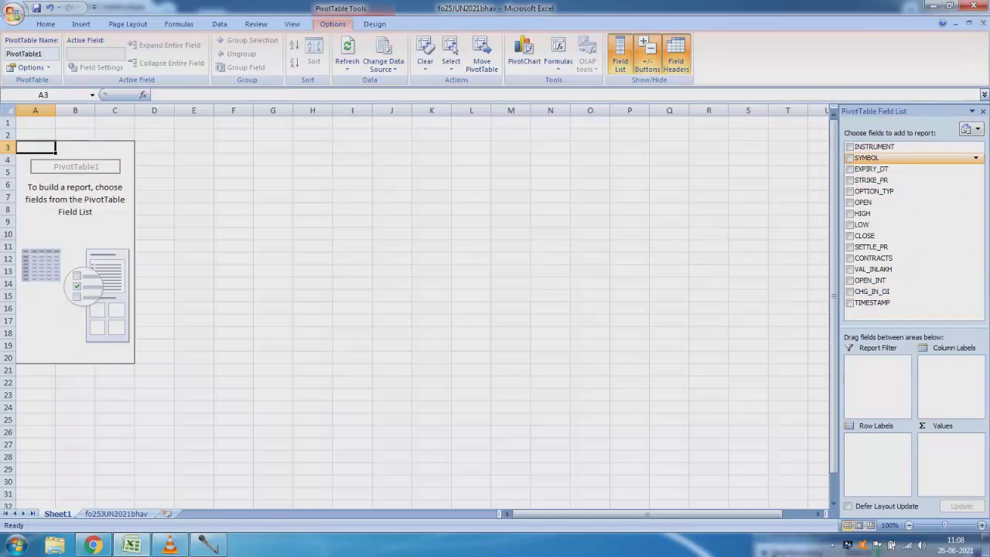
click(850, 158)
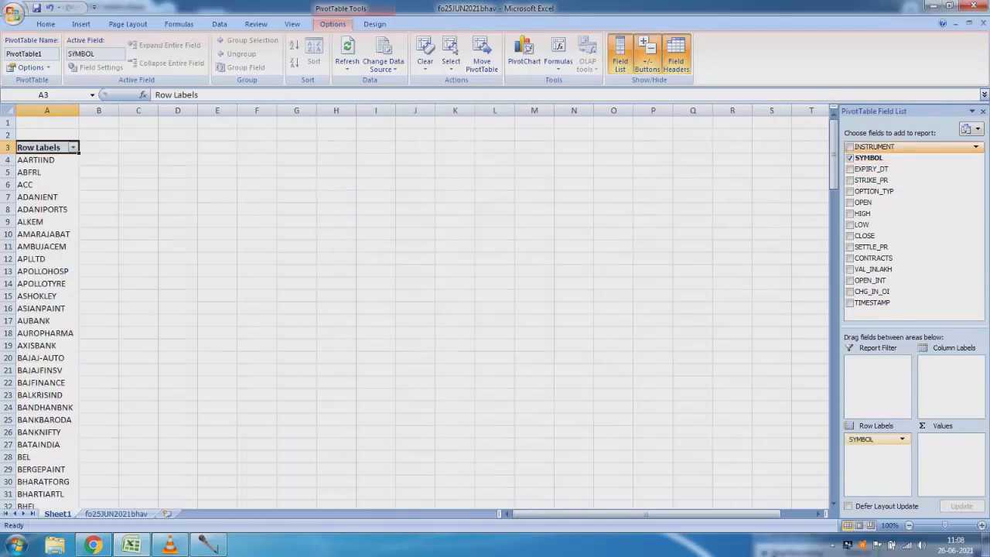
- Try INSTRUMENT as a second row field under SYMBOL and remove it again
click(849, 146)
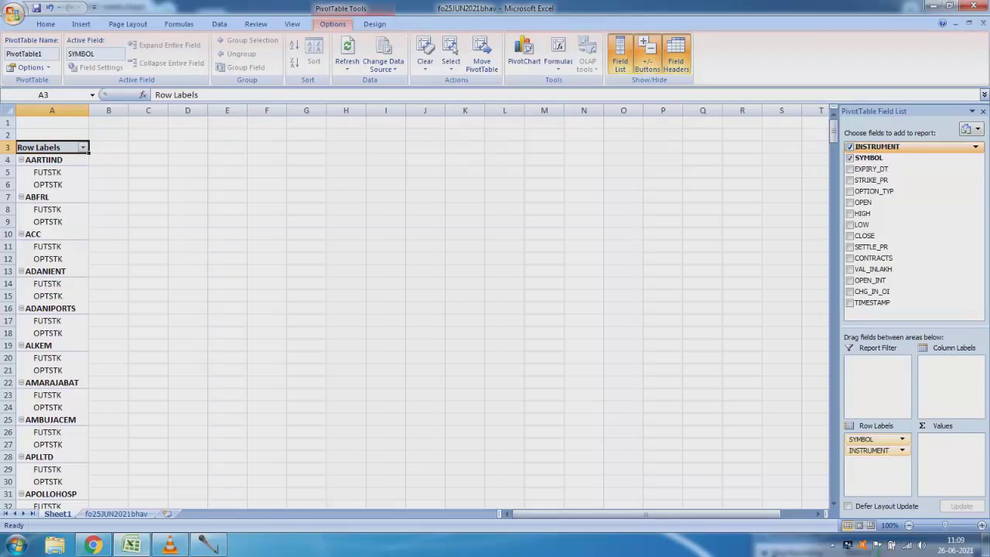
click(850, 146)
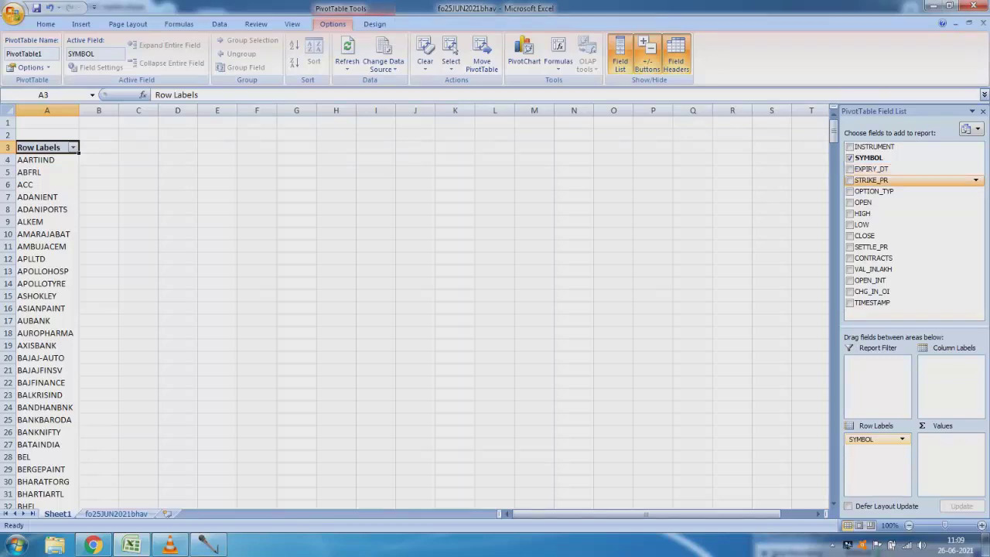
- Add STRIKE_PR to the pivot values and review the source records behind the AARTIIND sum on a detail sheet
click(850, 180)
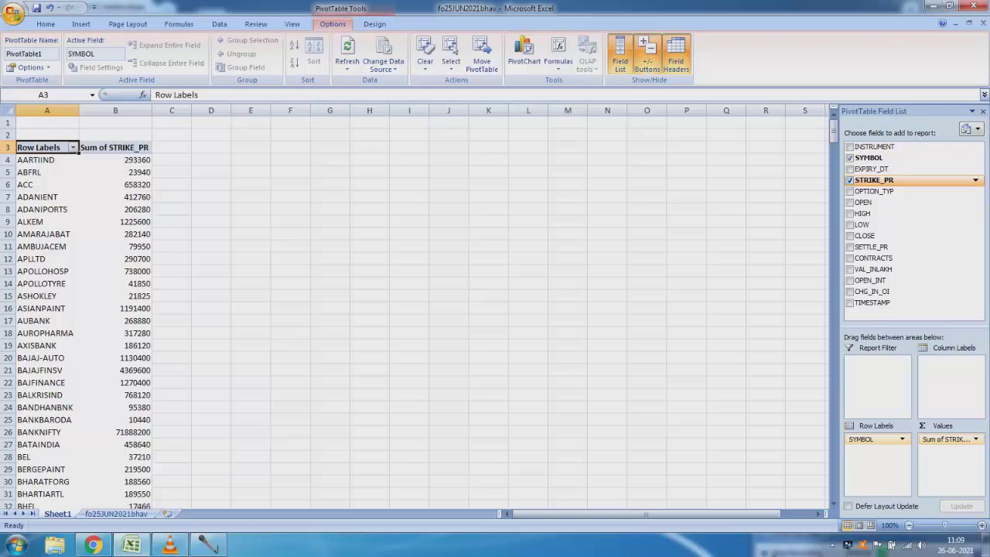
click(127, 160)
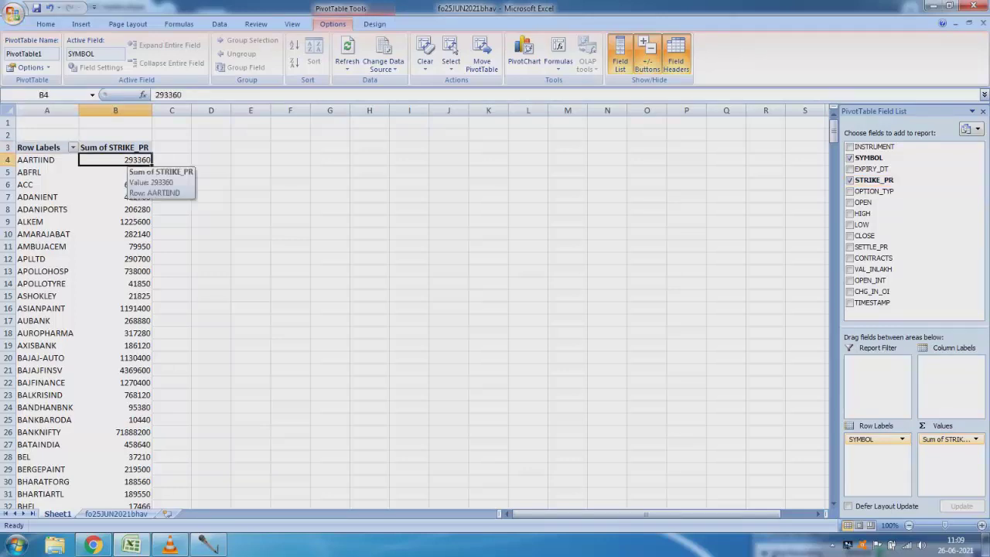
double_click(124, 159)
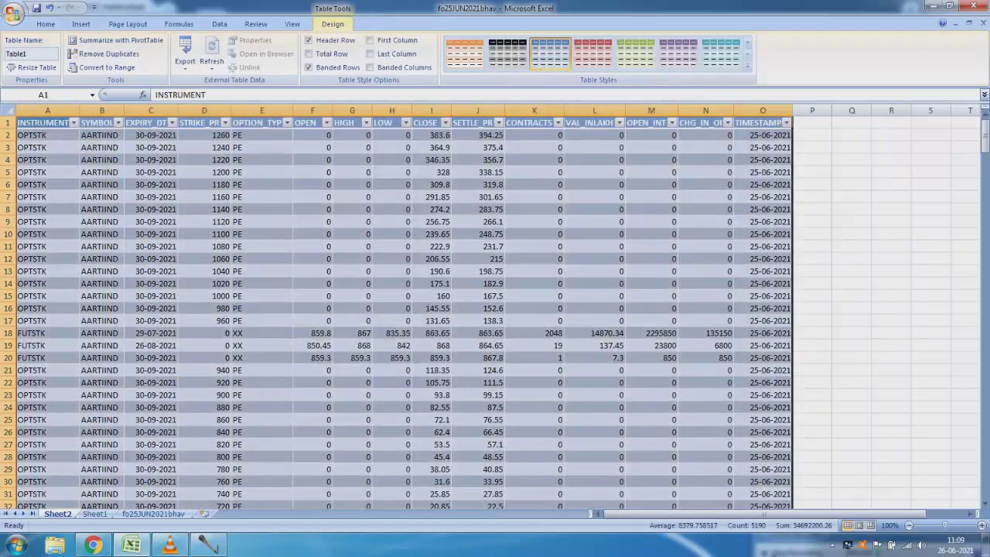
scroll(404, 307, down, 20)
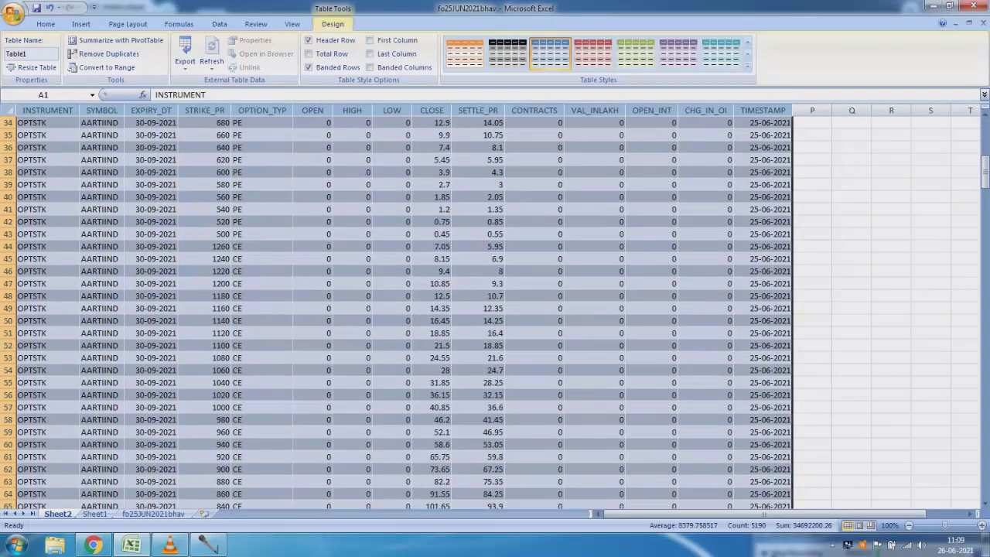
scroll(403, 307, down, 20)
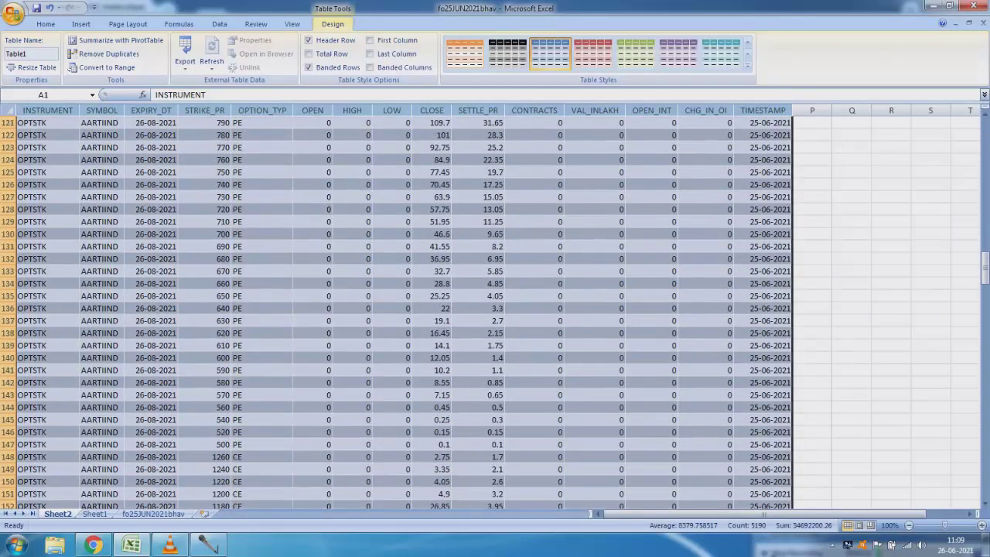
scroll(399, 314, down, 20)
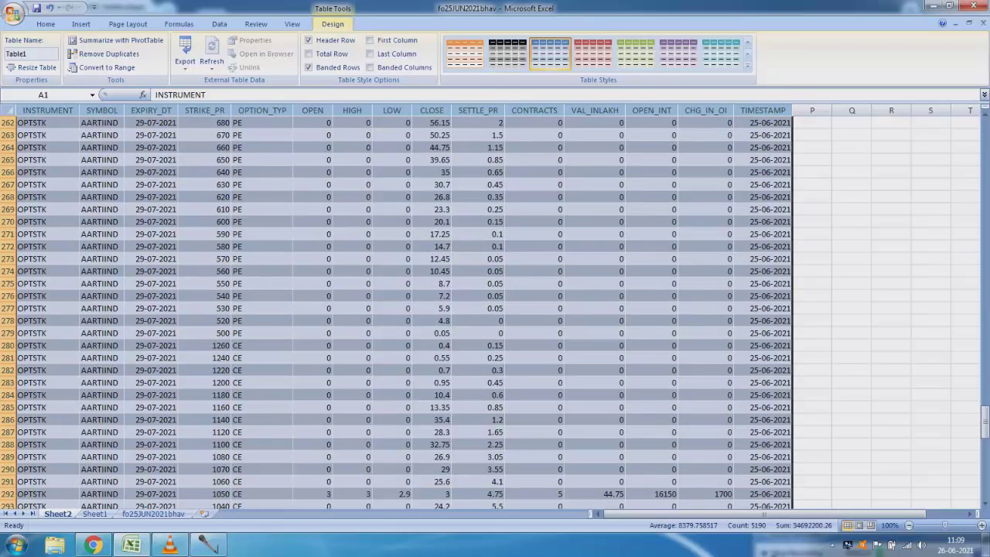
- Delete the AARTIIND detail sheet and remove STRIKE_PR from the pivot table
right_click(59, 513)
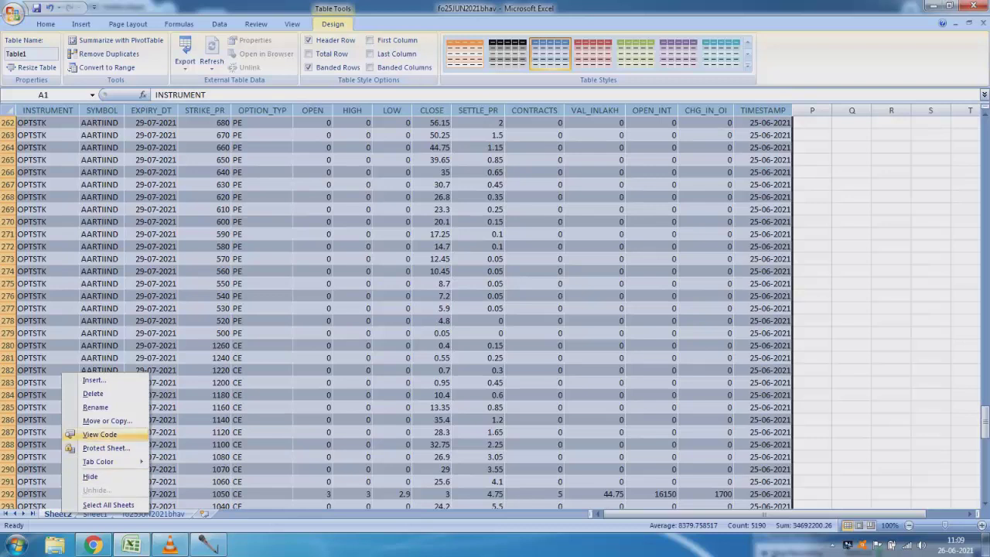
click(93, 394)
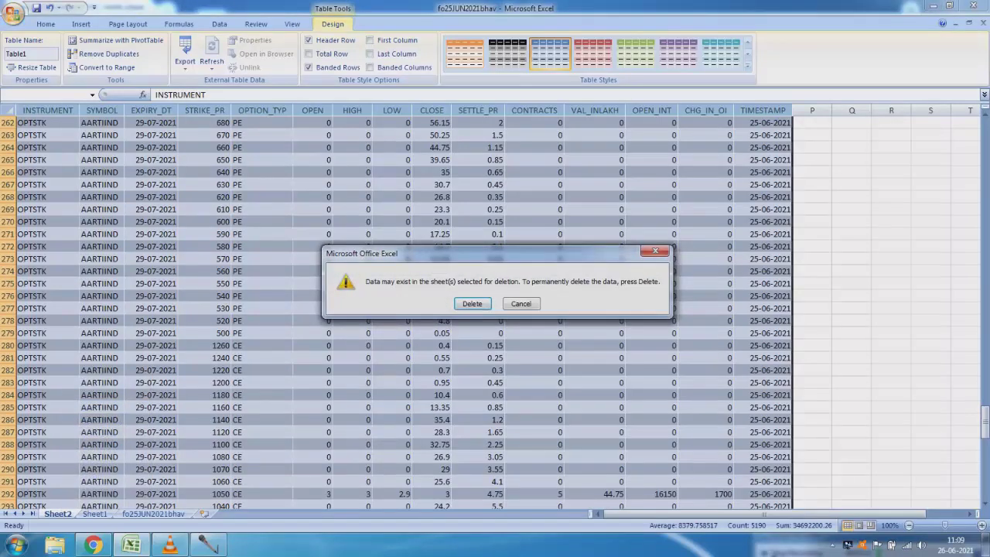
key(Return)
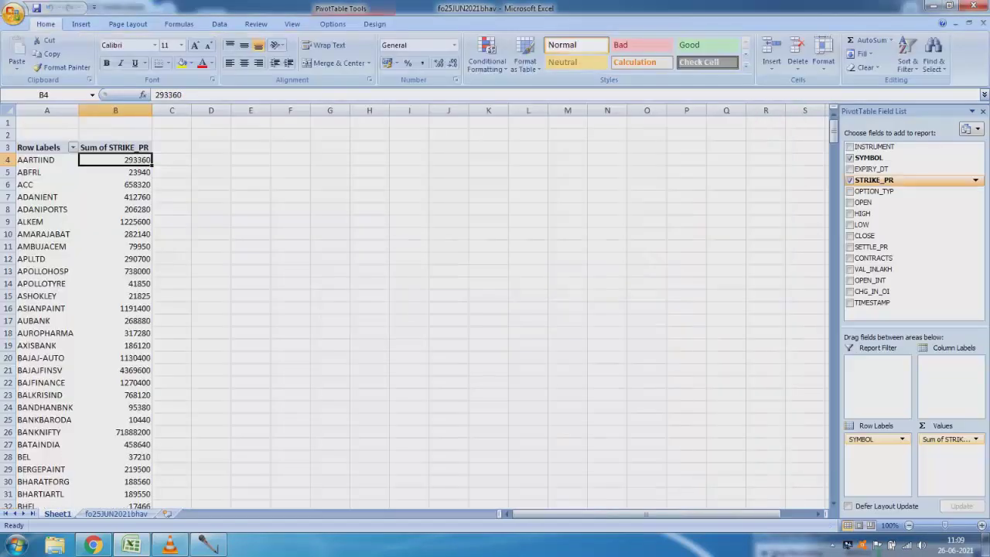
click(850, 179)
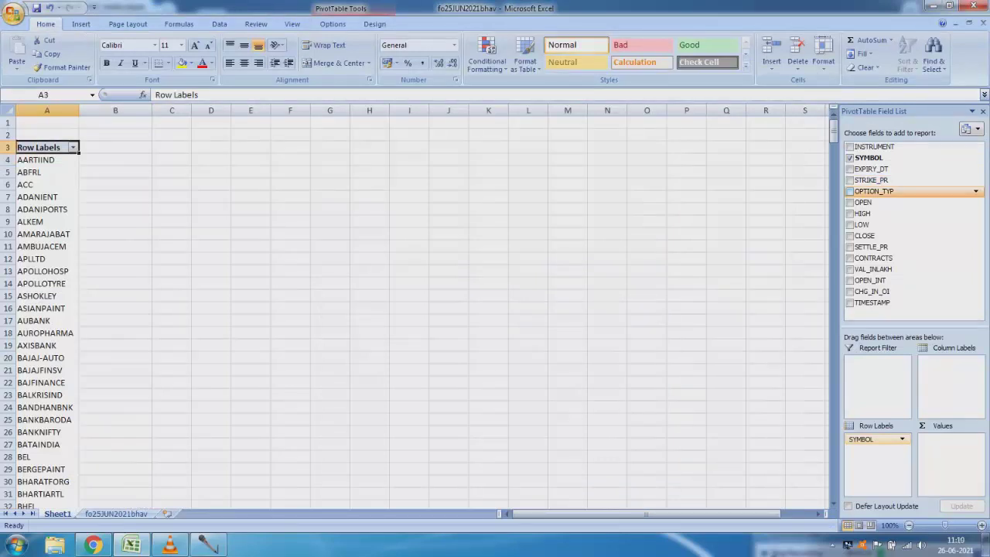
- Add OPTION_TYP to the pivot table as the column field and check the CE, PE and XX headings
click(849, 191)
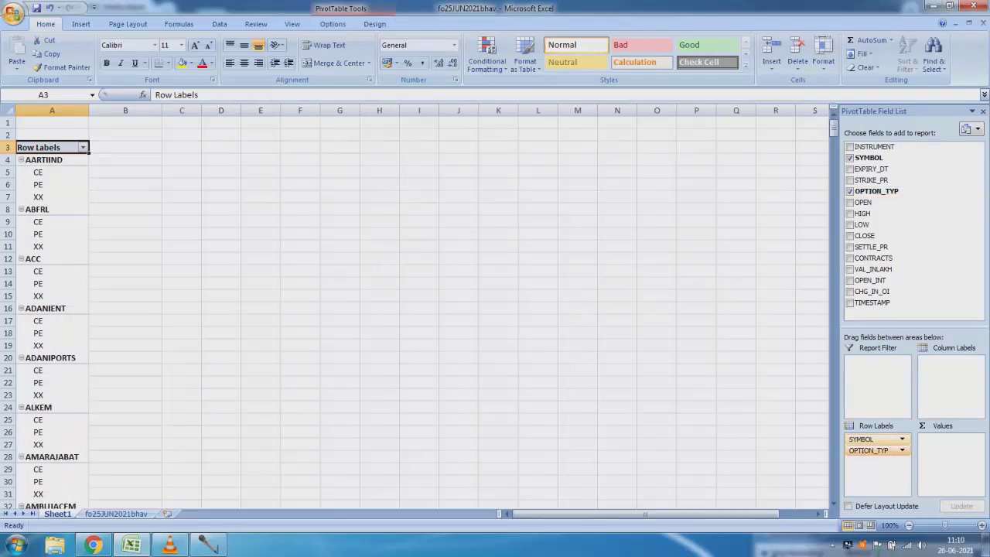
drag(874, 450, 951, 372)
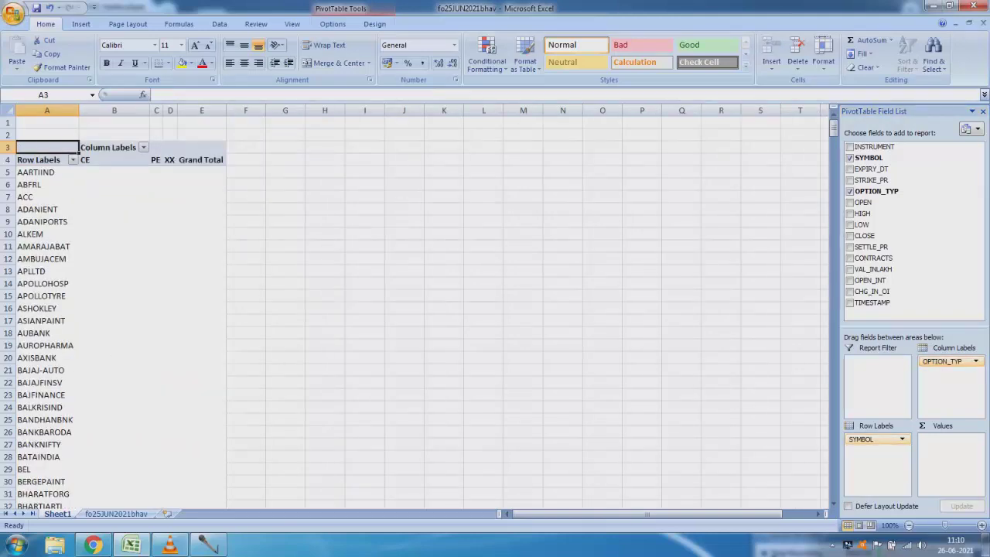
click(114, 159)
click(155, 159)
click(169, 159)
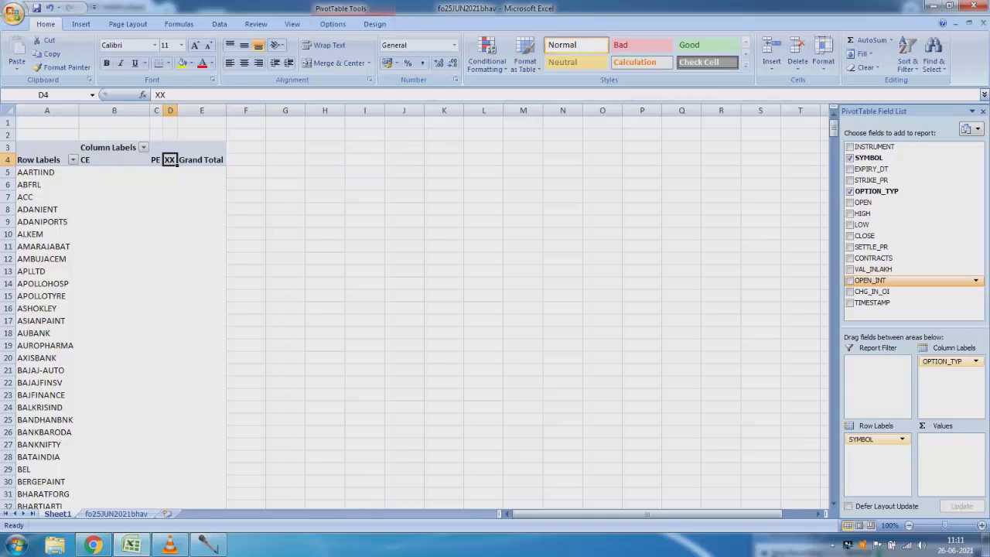
- Add OPEN_INT and CHG_IN_OI as summed pivot values and check the CE figures for AARTIIND
click(849, 280)
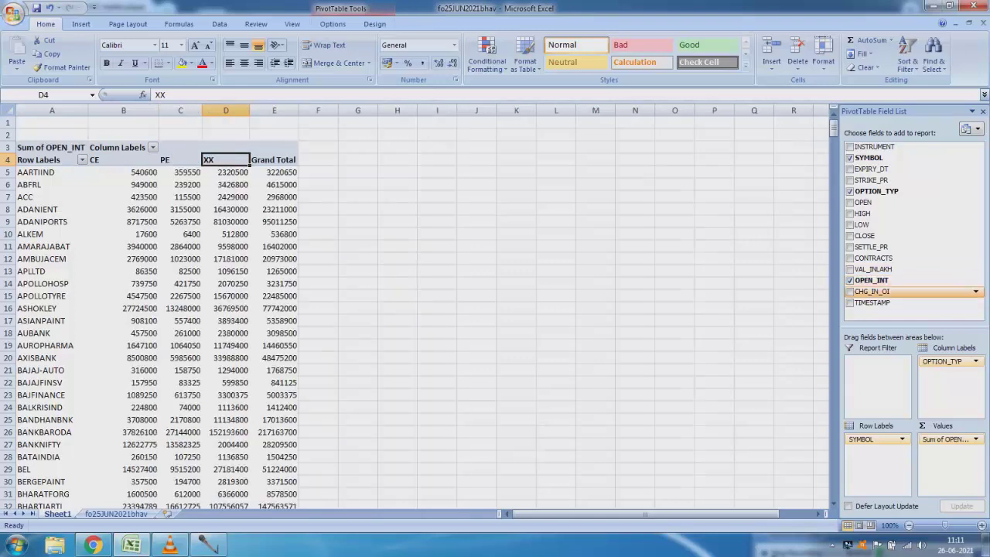
click(848, 291)
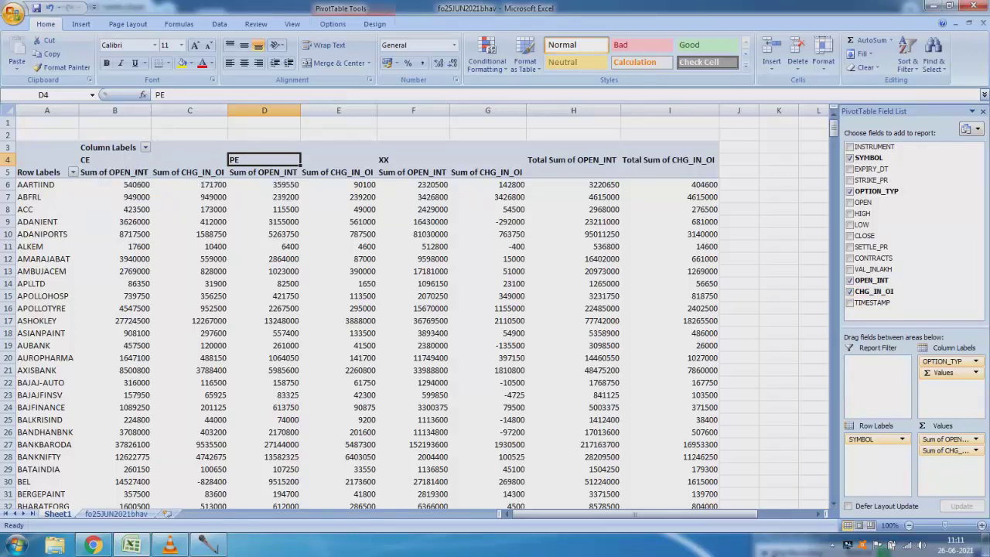
click(117, 184)
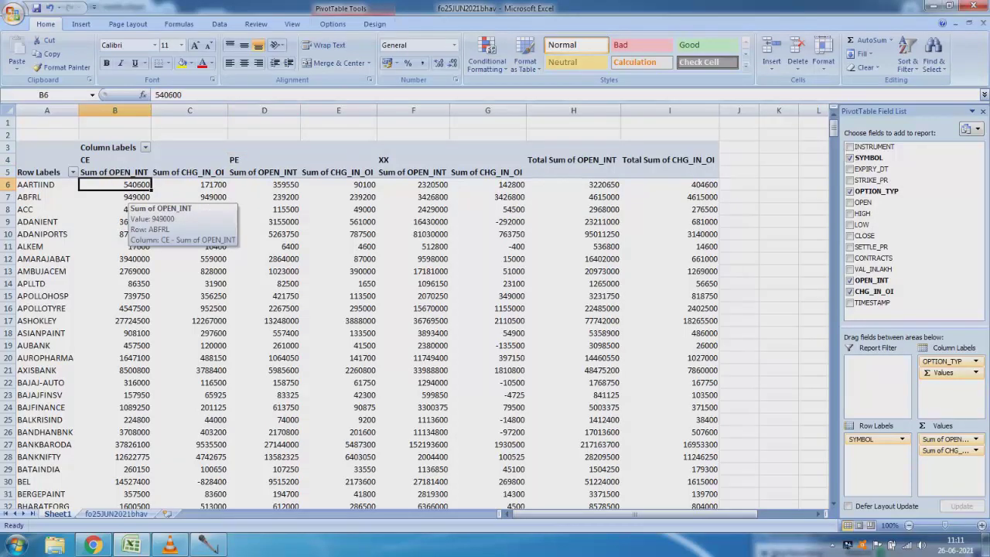
click(178, 184)
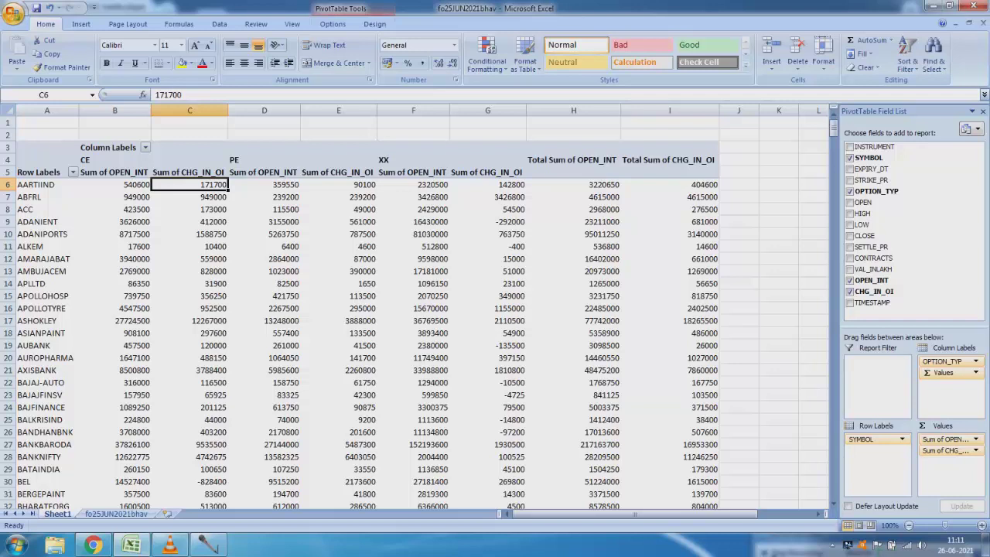
mouse_move(232, 219)
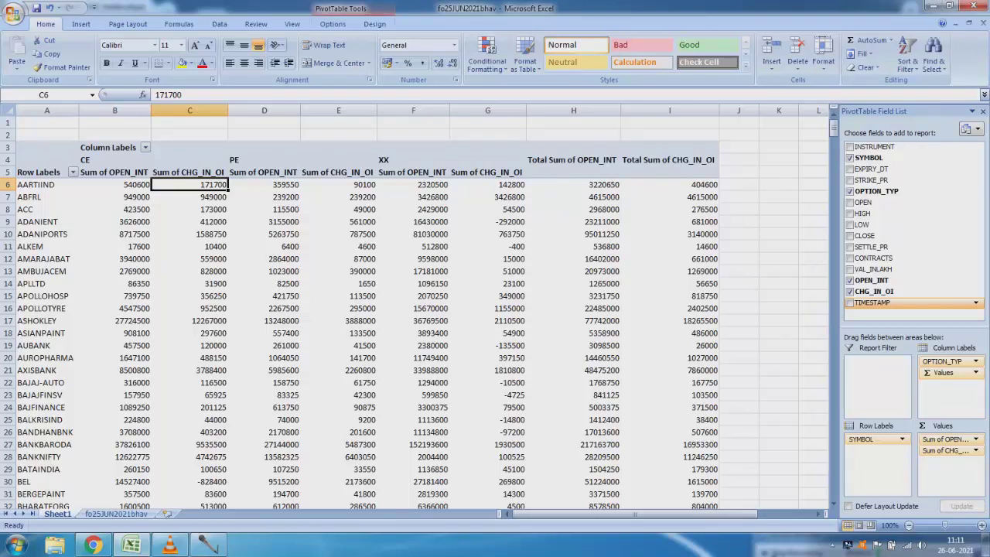
- Try TIMESTAMP as a row field under each symbol, look through the rows, and remove it again
click(849, 302)
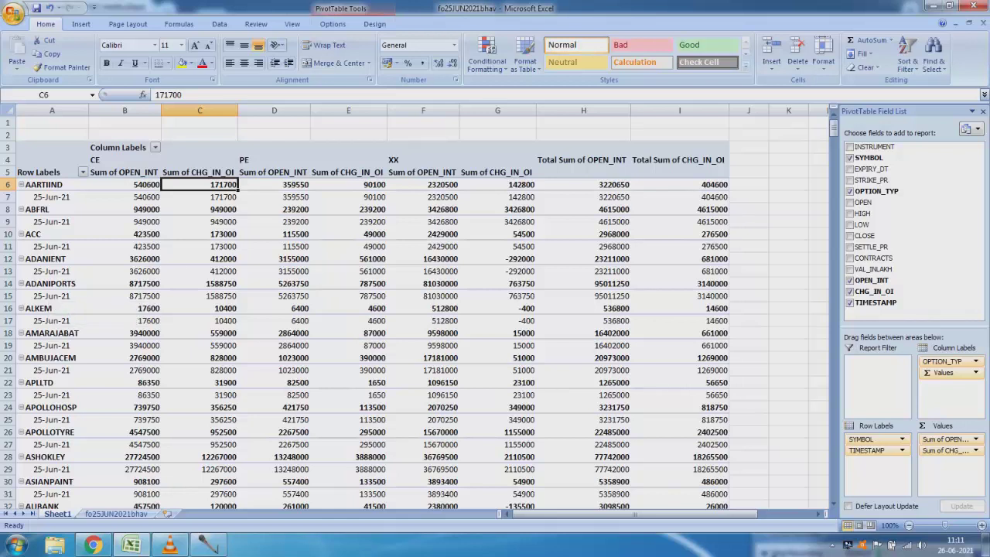
scroll(418, 309, down, 20)
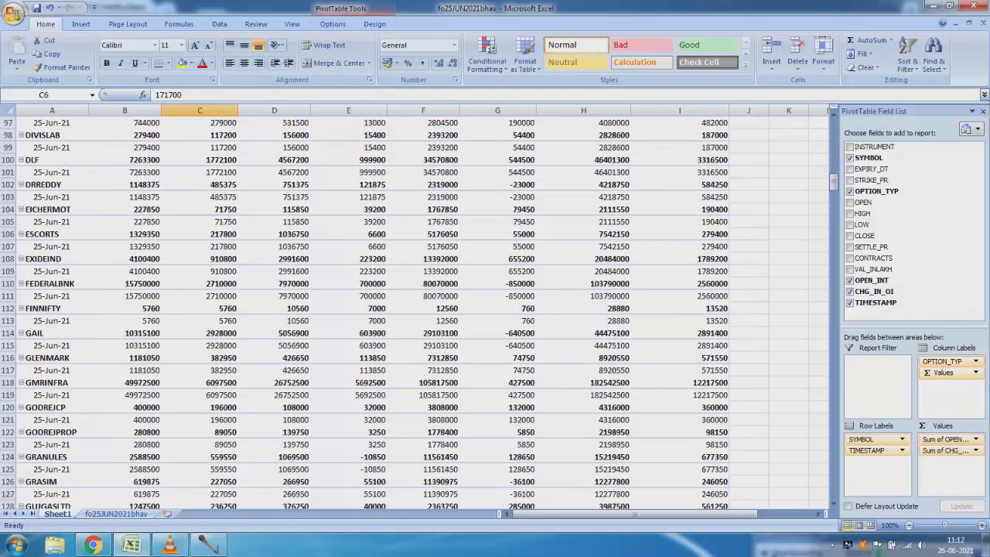
scroll(418, 309, down, 11)
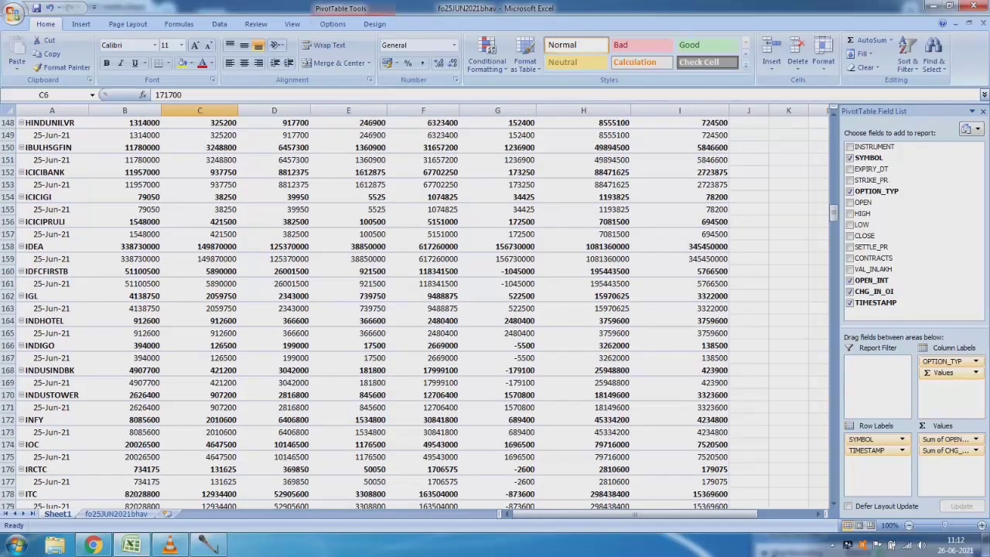
click(849, 302)
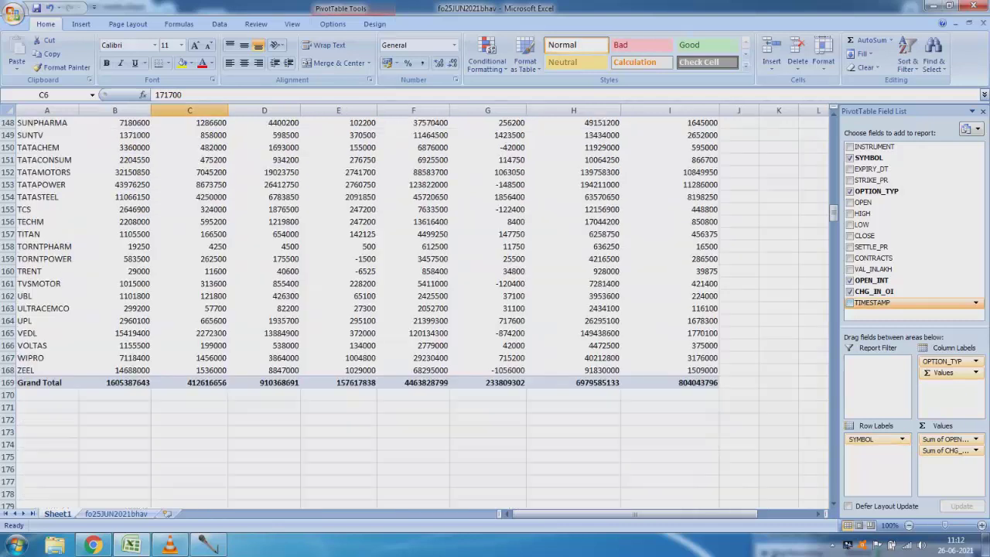
scroll(417, 309, up, 12)
scroll(417, 309, up, 20)
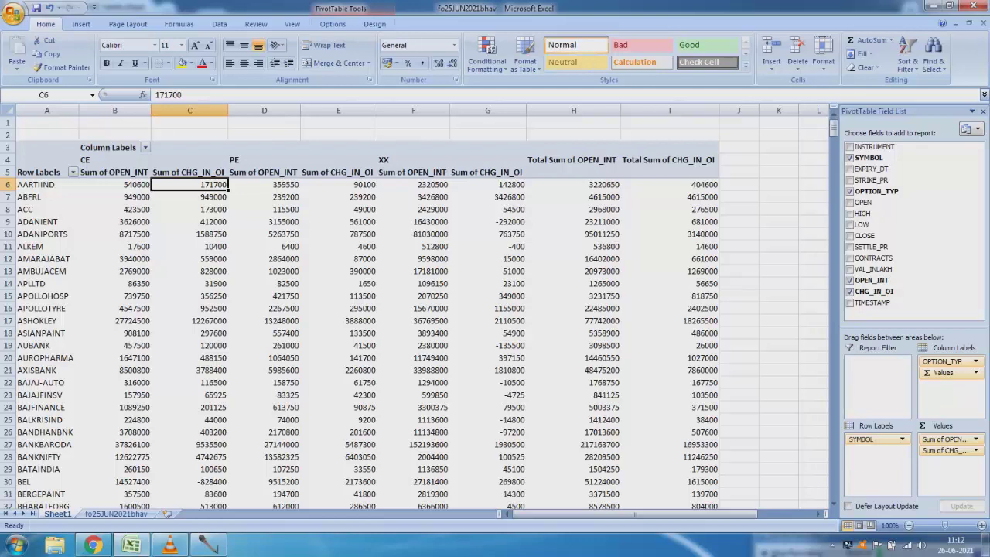
- Copy the pivot data from the Row Labels heading through the XX CHG_IN_OI column, down to ZEEL, excluding the totals
click(42, 172)
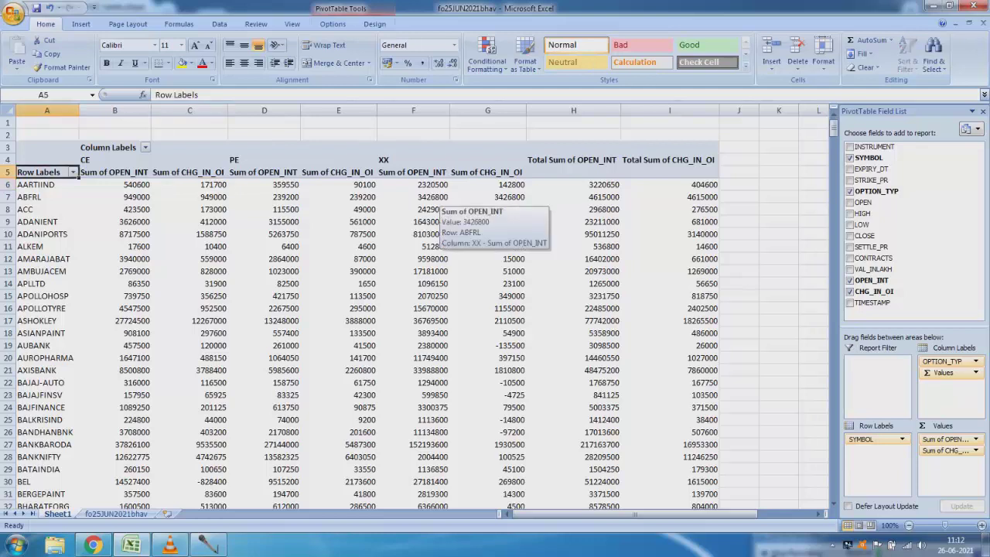
key(shift+Right)
key(shift+Right)
key(shift+Right)
key(shift+Right)
key(shift+Right)
key(shift+Right)
key(shift+Right)
key(shift+Left)
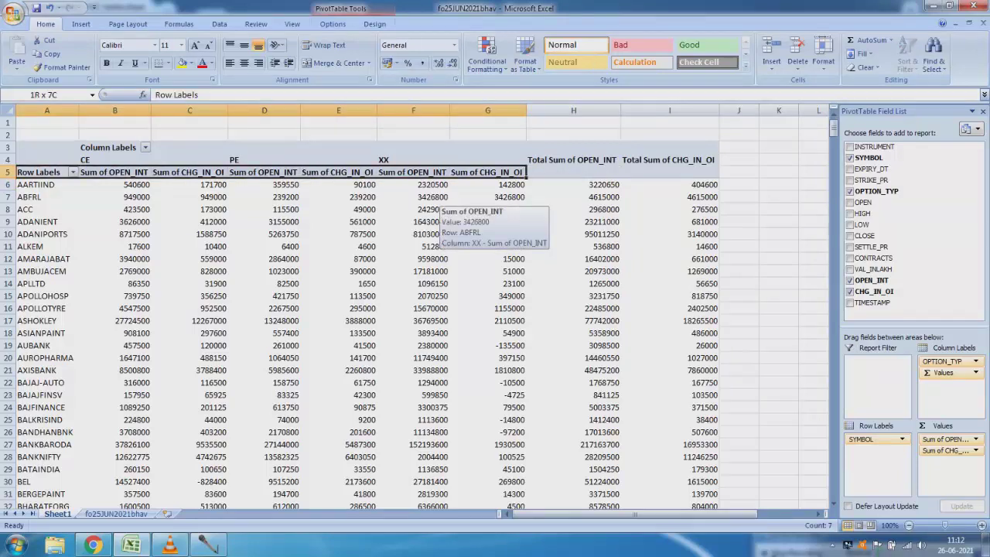
key(ctrl+shift+Down)
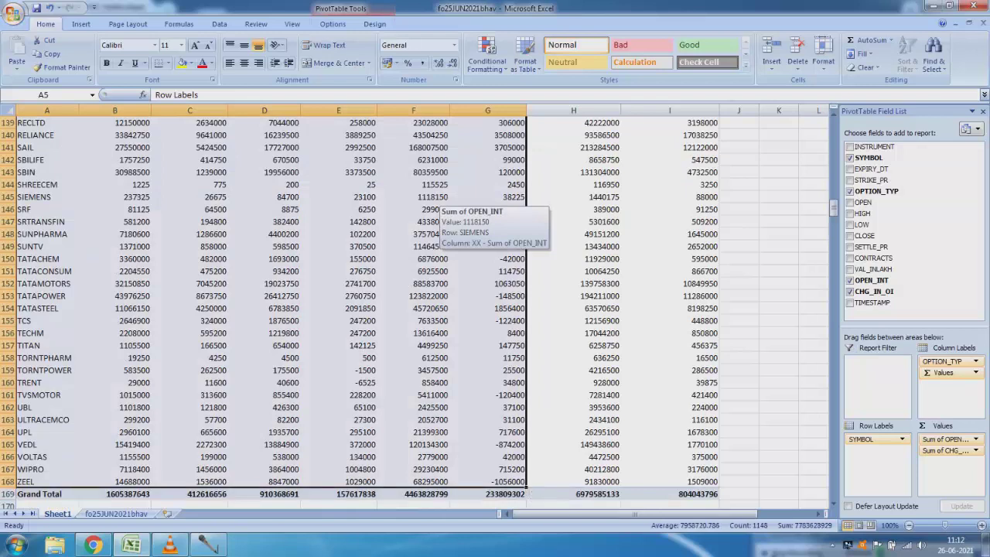
key(ctrl+c)
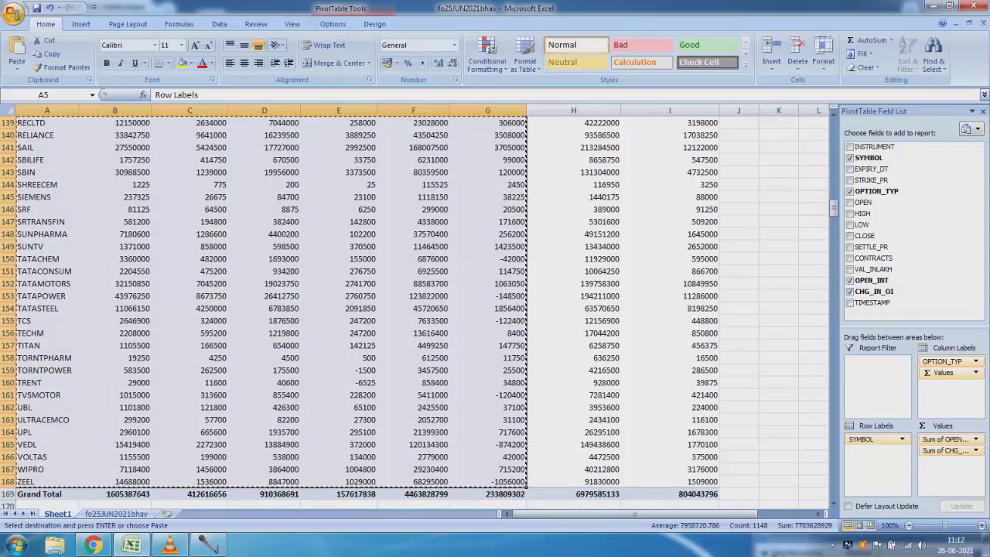
- Paste the copied pivot data into a new worksheet starting at cell A2
click(166, 514)
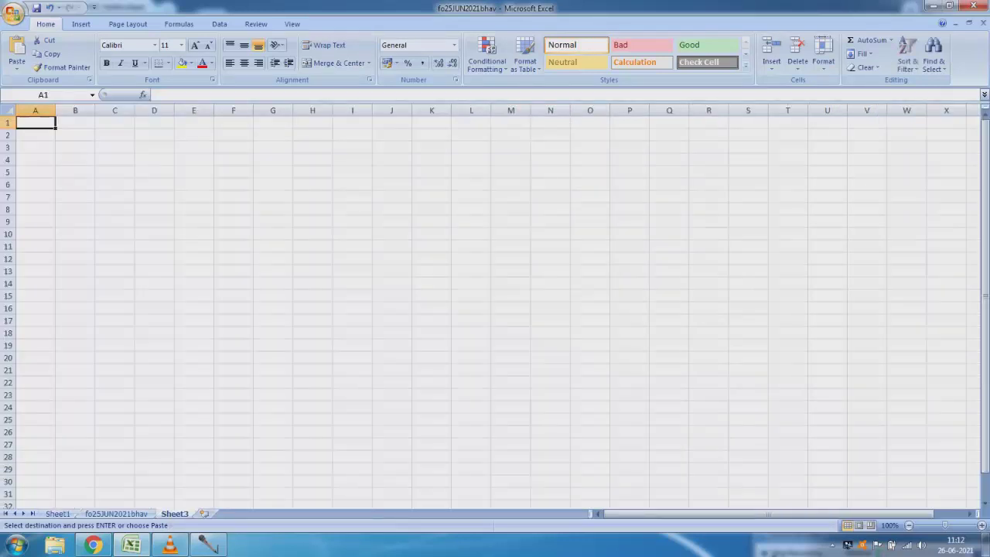
click(35, 134)
key(ctrl+v)
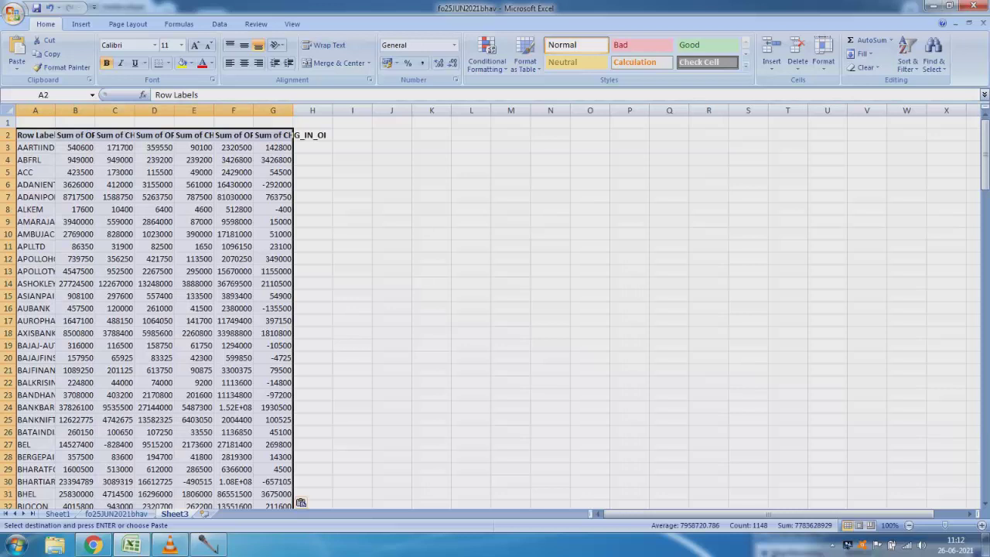
- Autofit the widths of columns A, B and C to their contents
double_click(55, 111)
drag(118, 111, 118, 111)
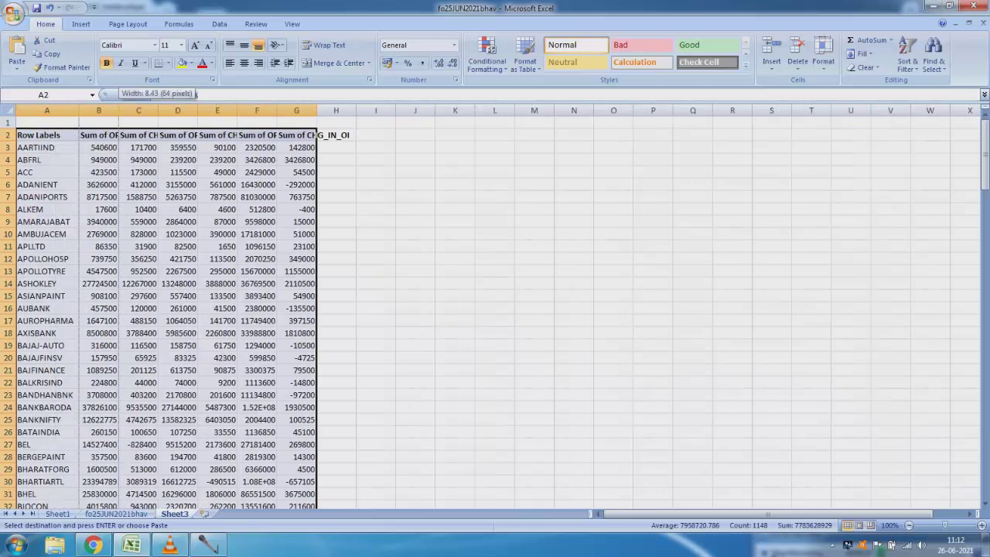
double_click(118, 111)
drag(192, 110, 192, 110)
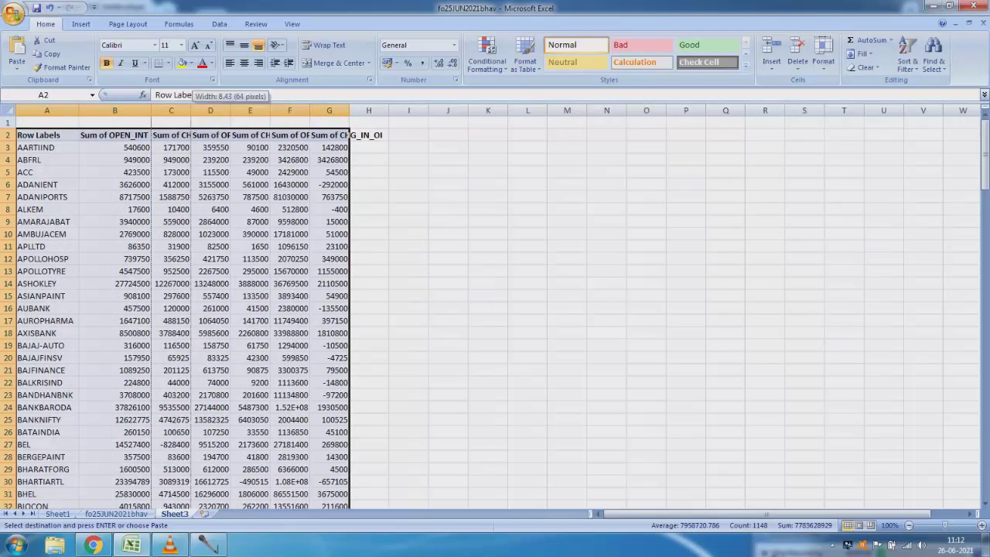
double_click(192, 111)
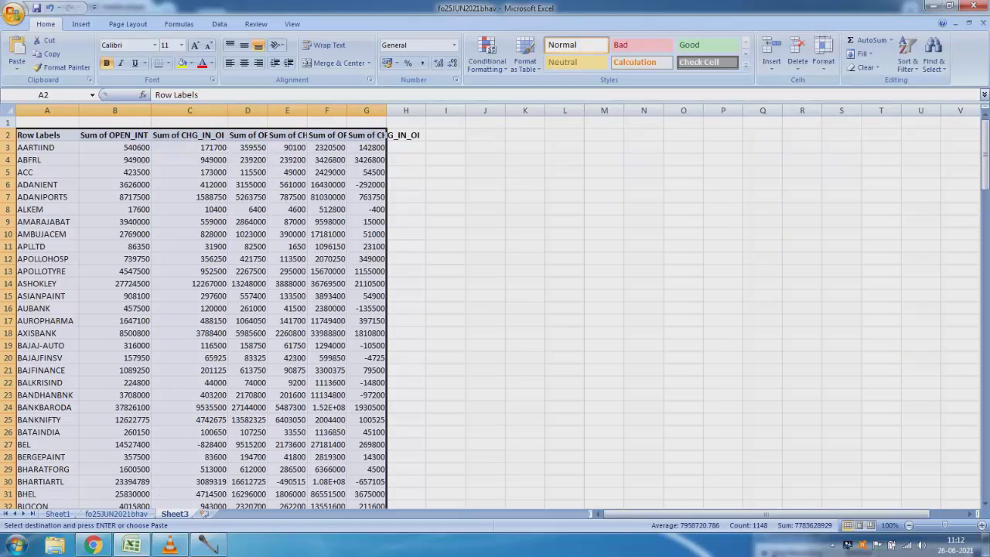
- Check the pasted headings in row 2 and enter CE in B1 above the first OPEN_INT and CHG_IN_OI pair
click(115, 135)
click(190, 135)
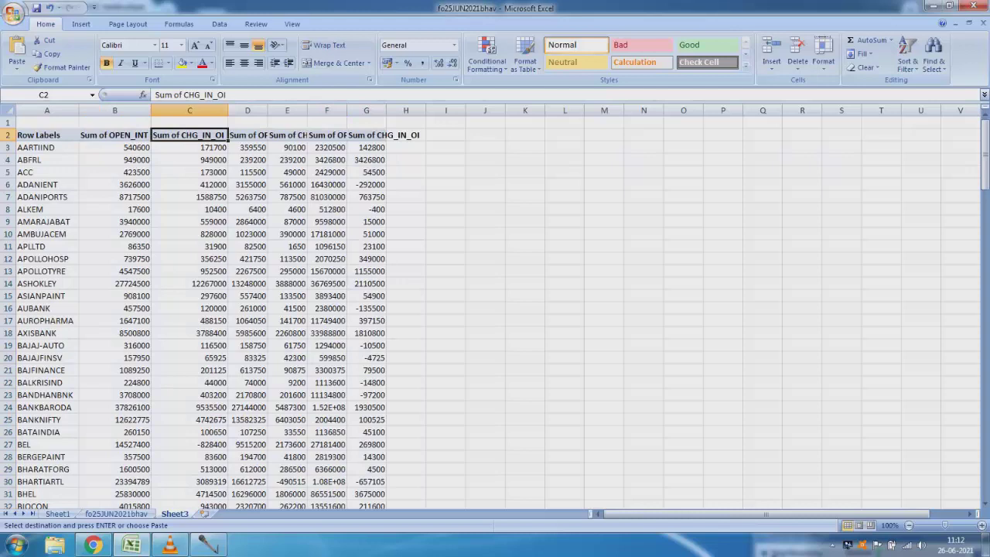
click(248, 134)
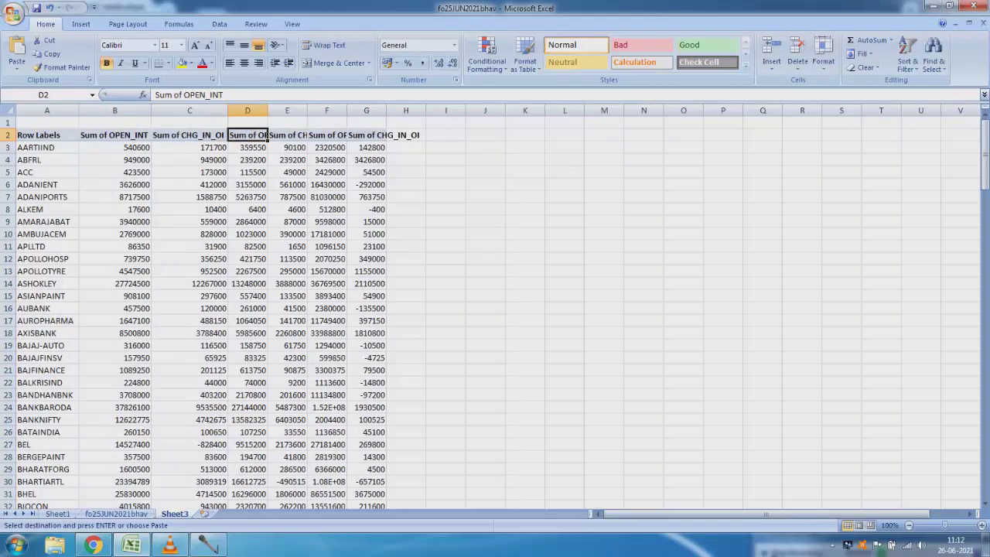
click(286, 134)
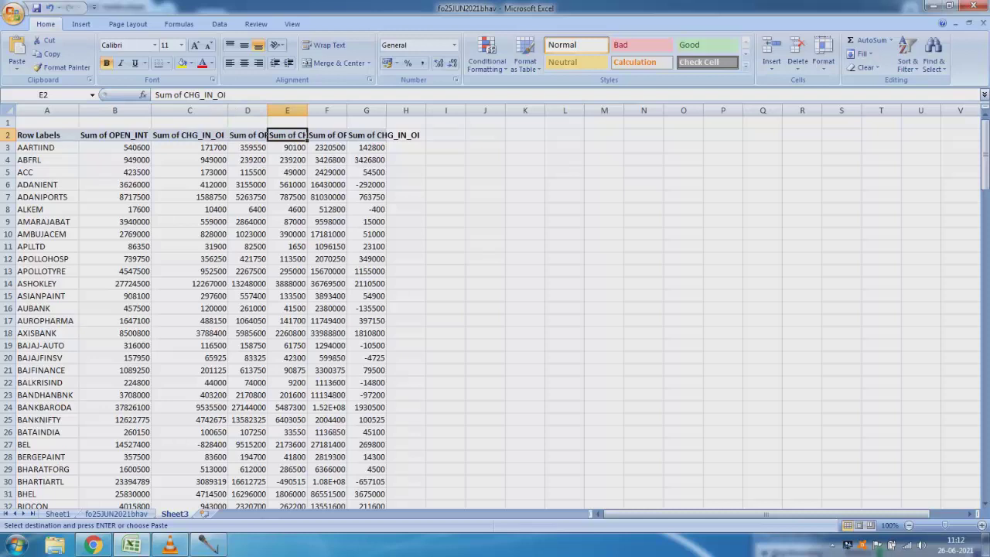
click(326, 134)
click(384, 137)
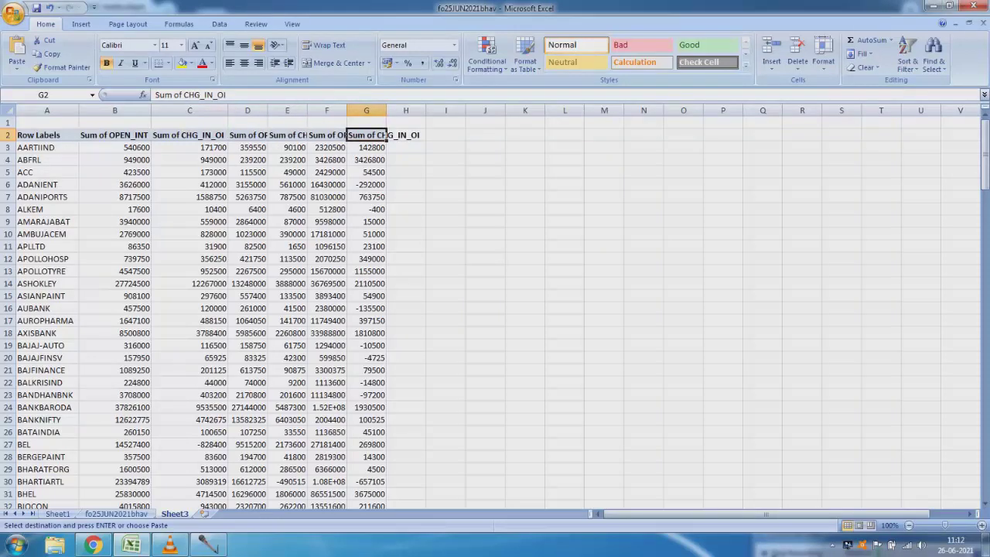
click(115, 122)
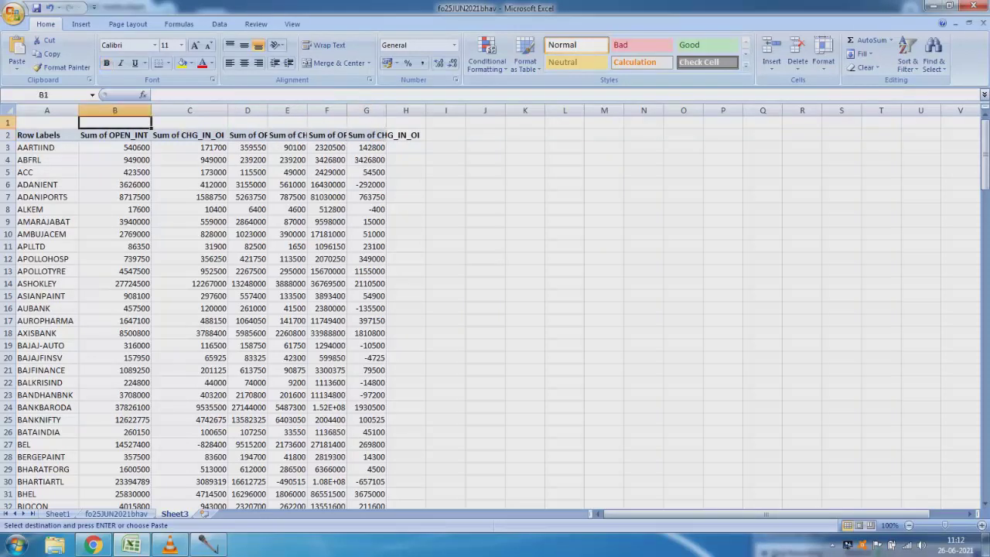
text(Ce)
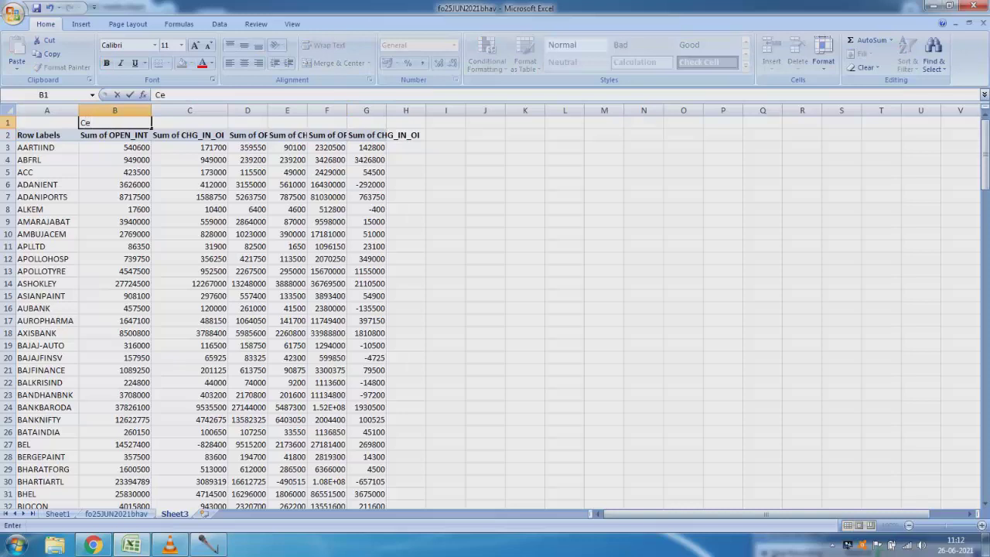
key(BackSpace)
text(E)
key(Right)
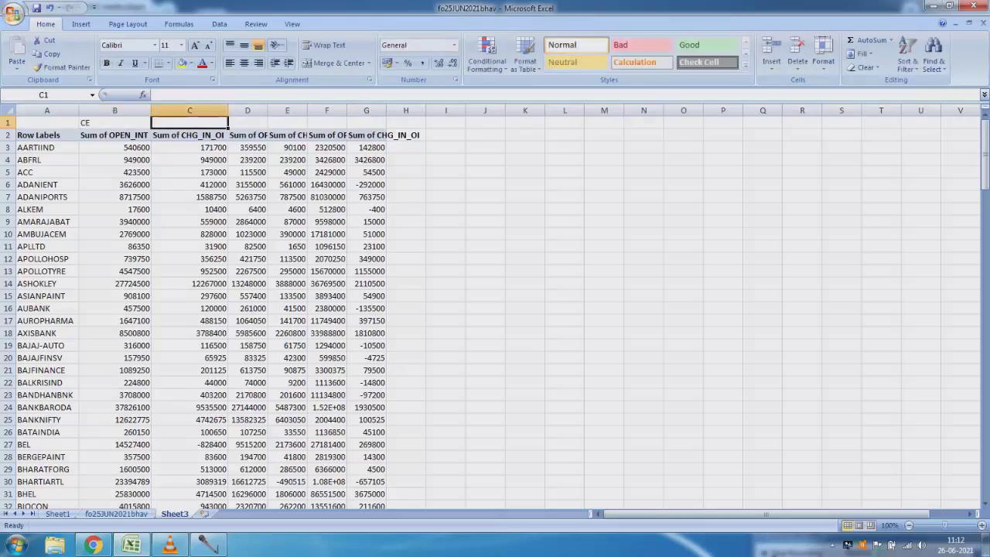
- Label the second column pair PE in D1 and the third pair XX in F1
key(Right)
text(PE)
key(Right)
key(Right)
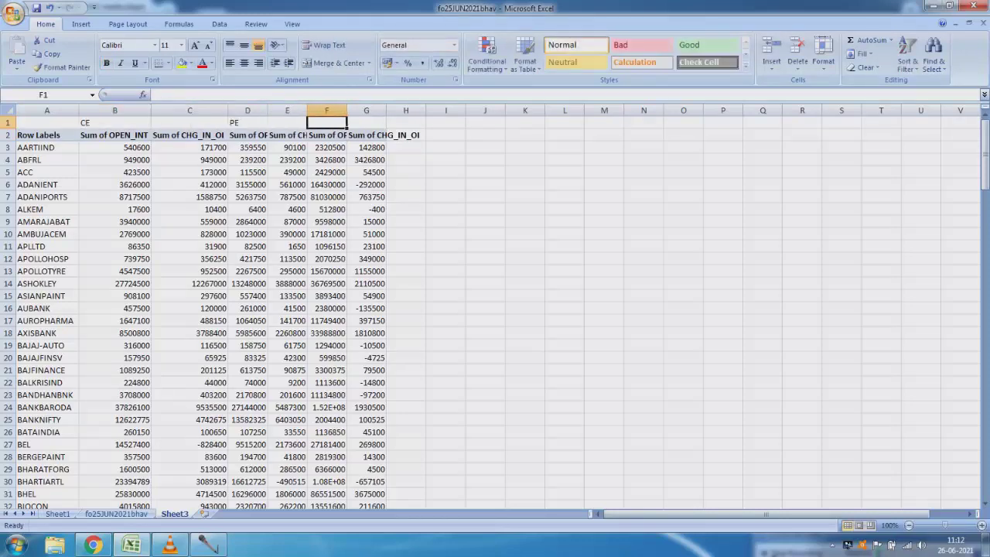
text(XX)
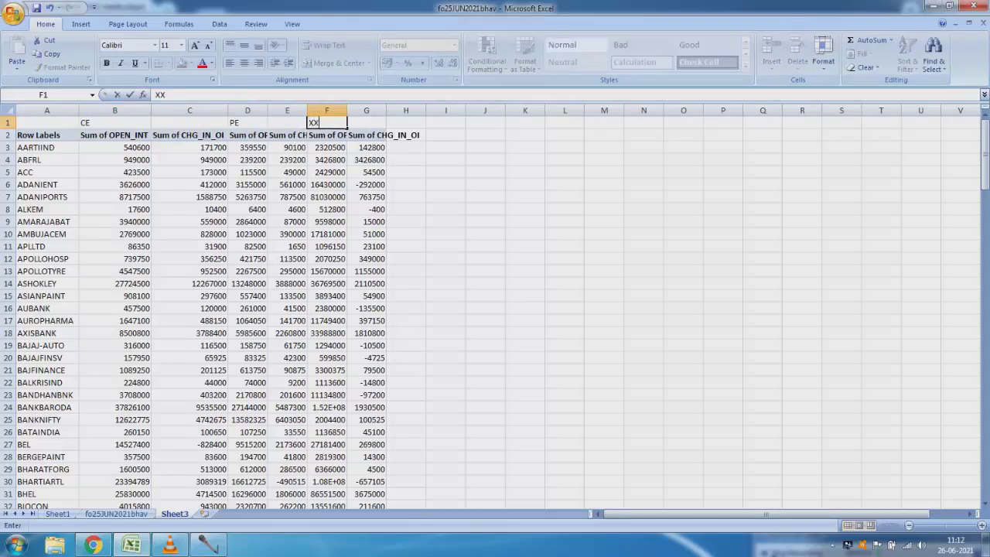
key(Return)
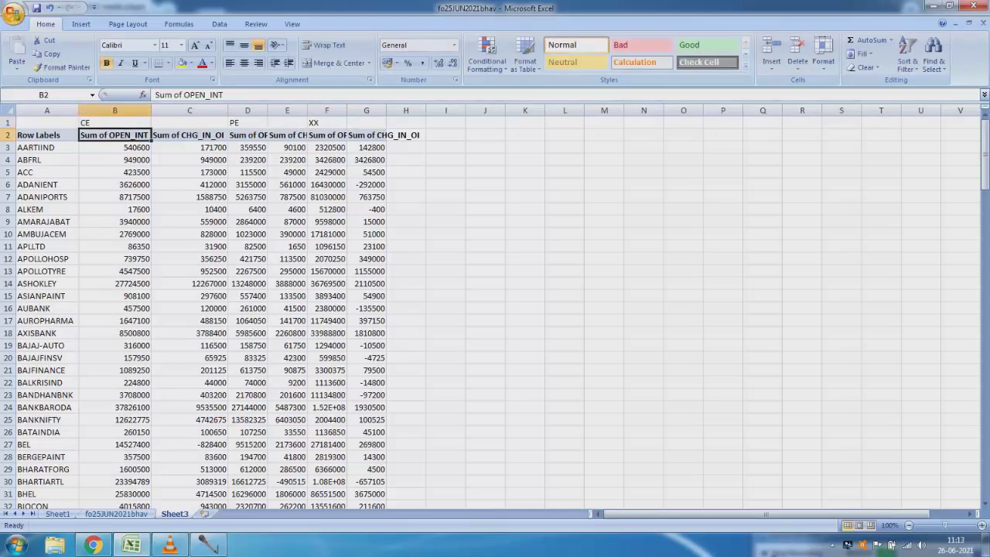
- Insert one blank column before the PE pair and another before the XX pair
right_click(248, 110)
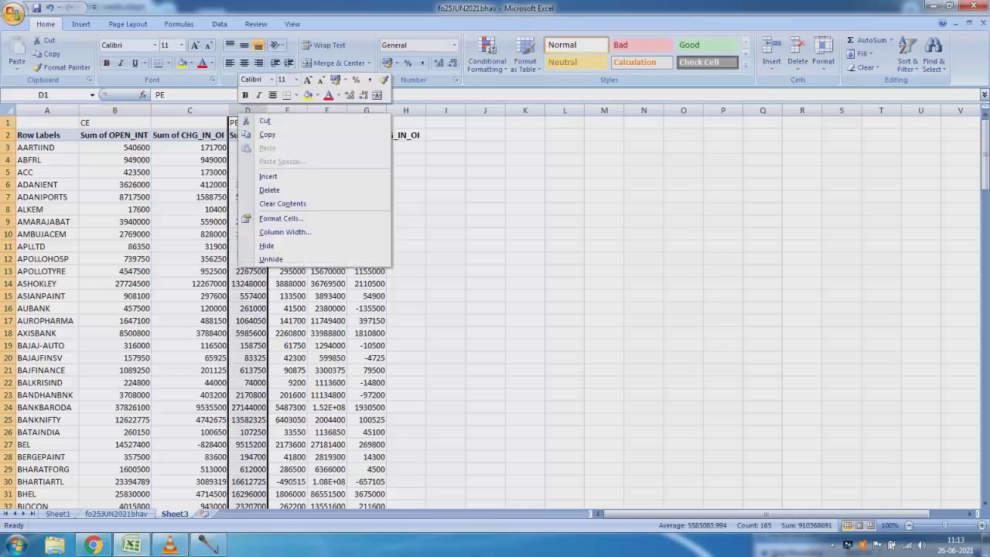
click(271, 176)
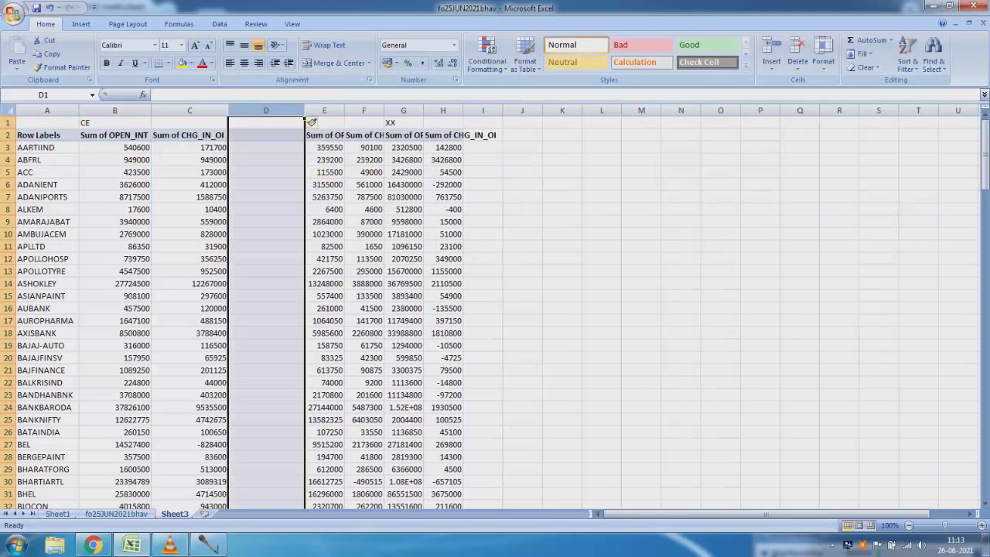
right_click(401, 110)
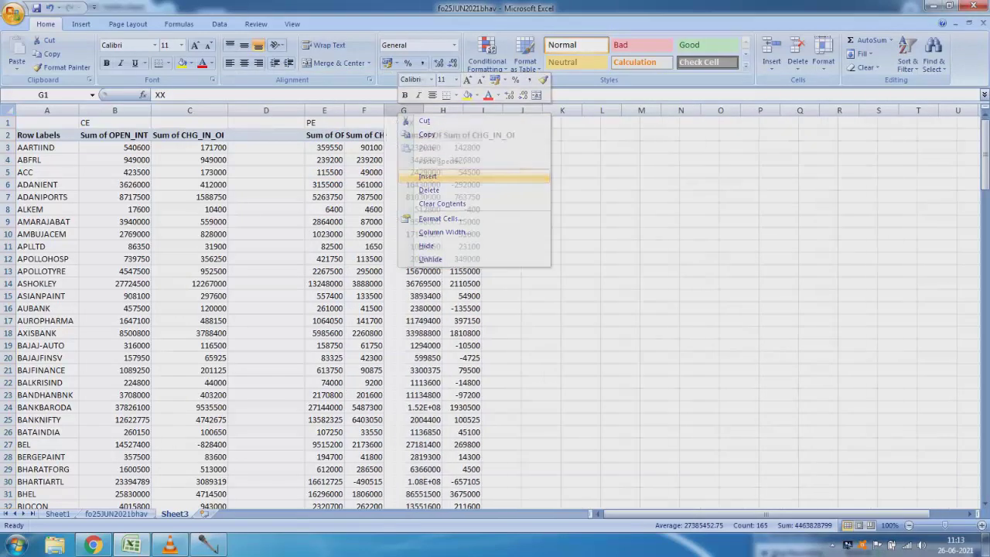
click(427, 177)
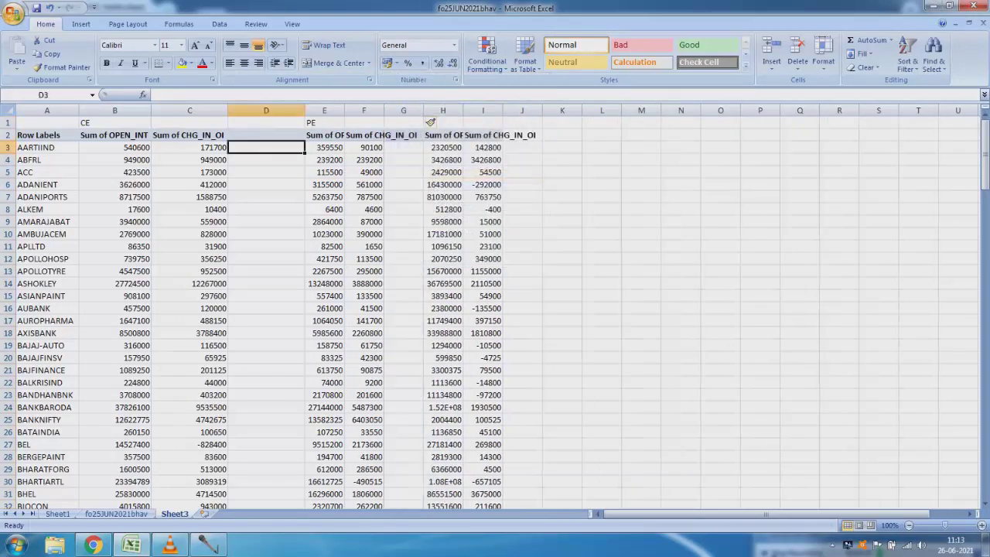
- Enter the formula =C3/(B3-C3) in D3 to calculate the CE open interest change for AARTIIND
text(=)
key(Left)
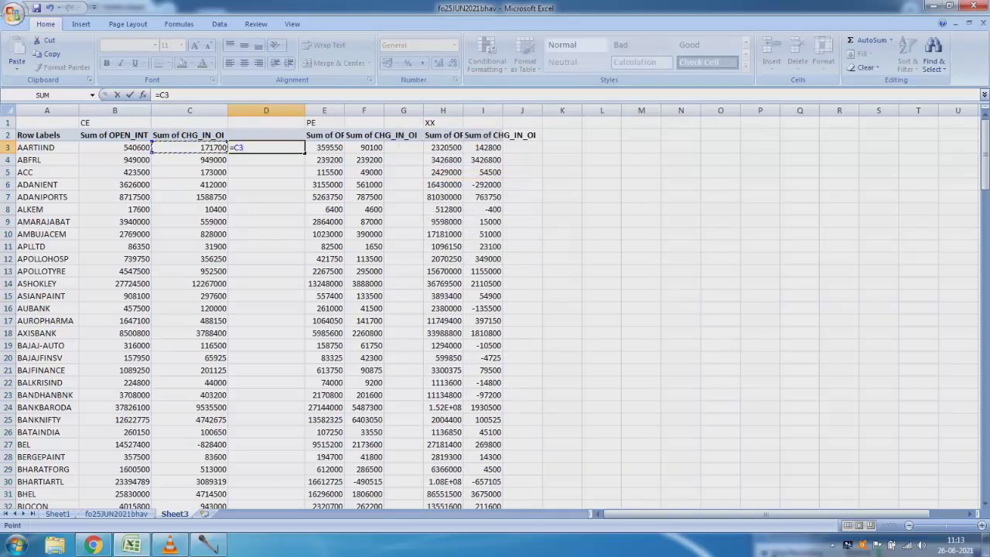
text(/()
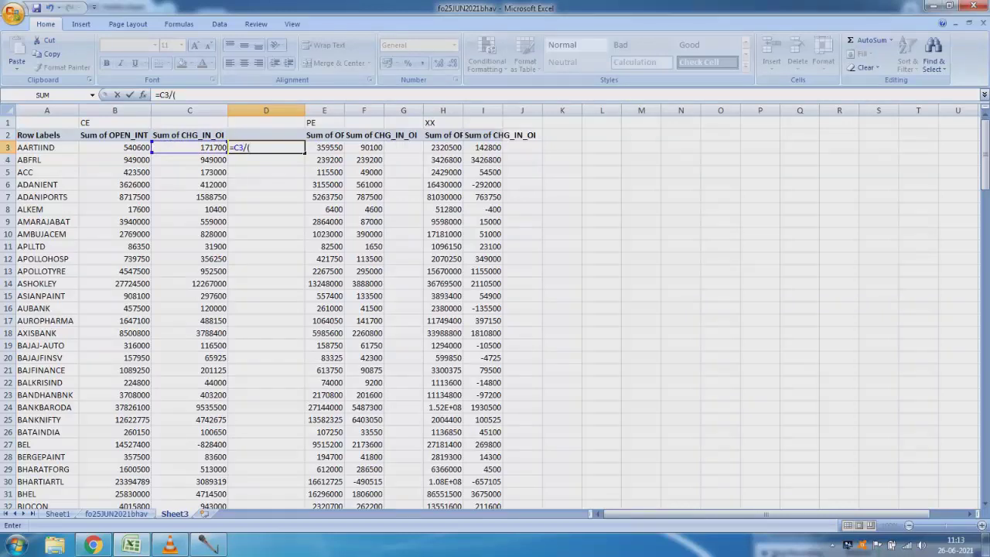
key(Left)
key(Left)
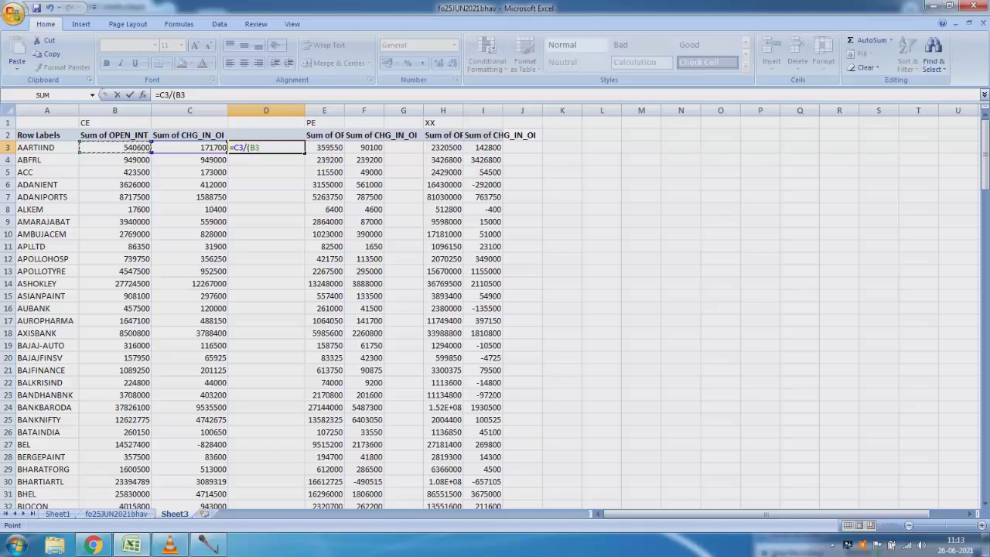
text(-)
click(189, 147)
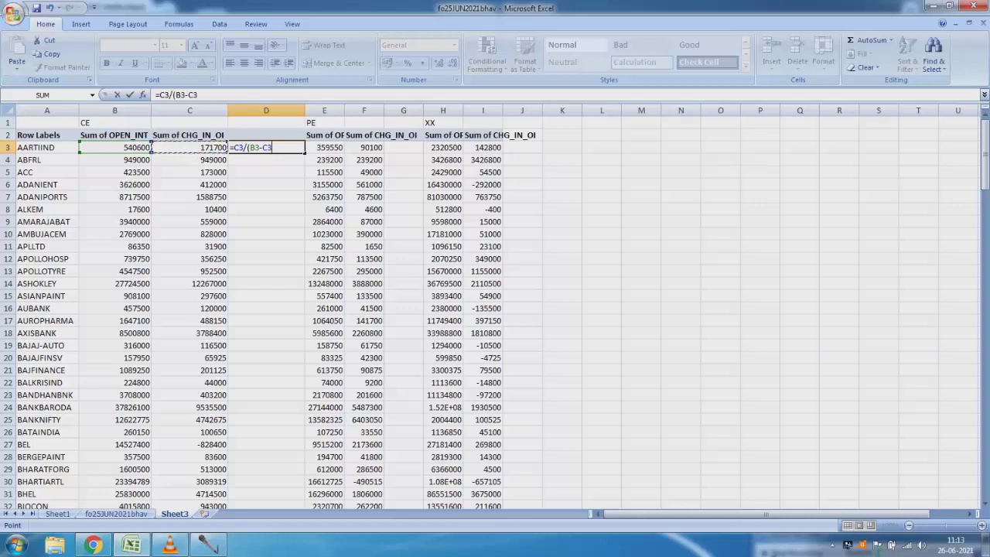
text())
key(Return)
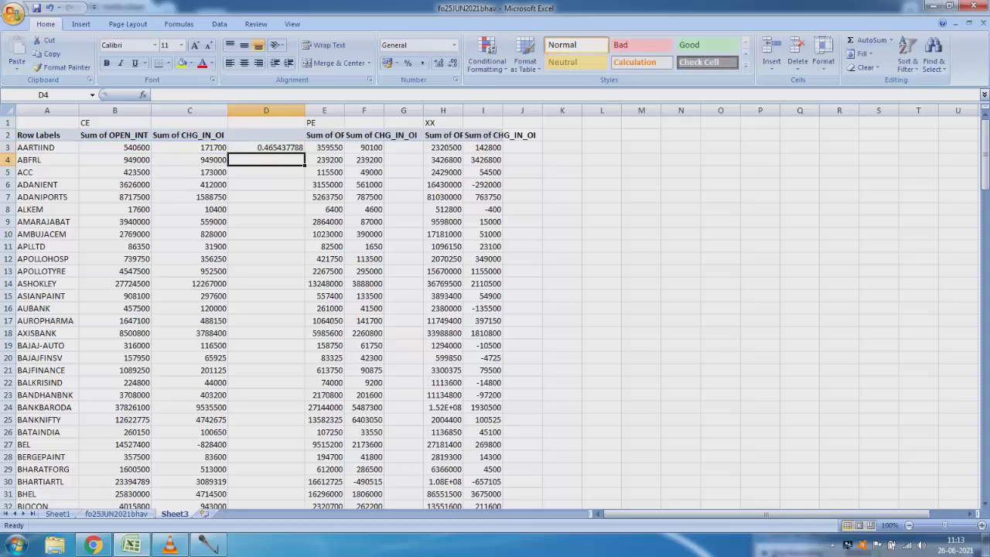
- Format D3 as a percentage, fill it down column D for all symbols, and check the ABFRL formula and its inputs
key(Up)
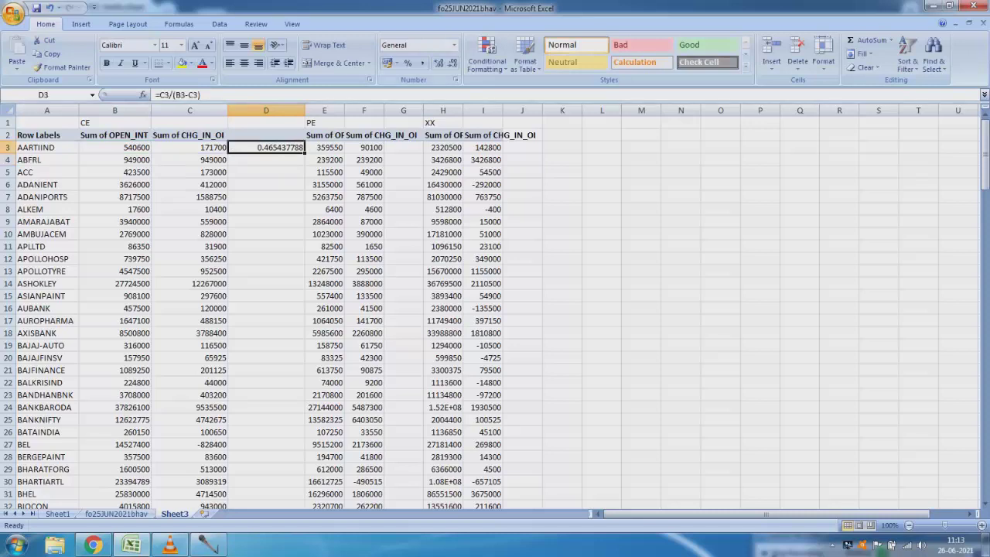
click(408, 62)
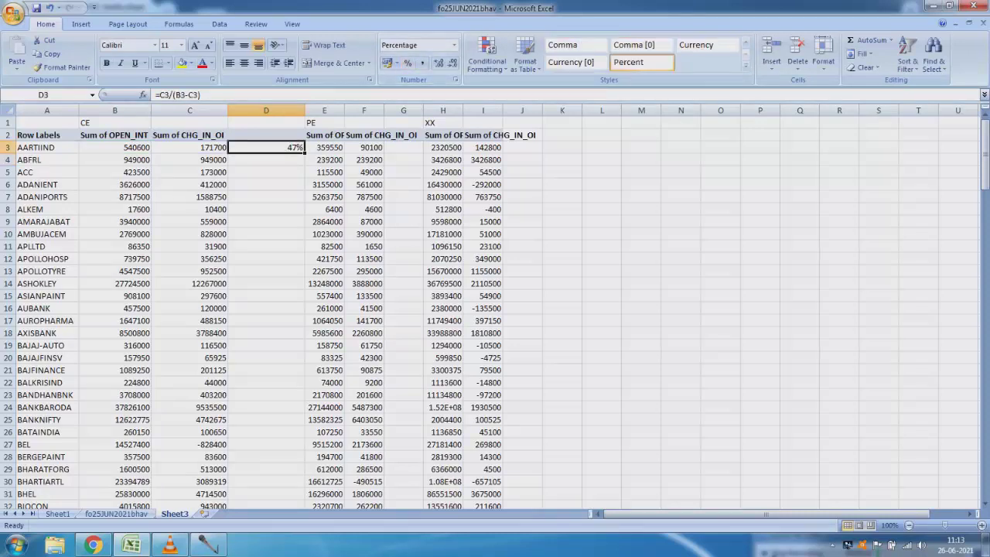
double_click(305, 153)
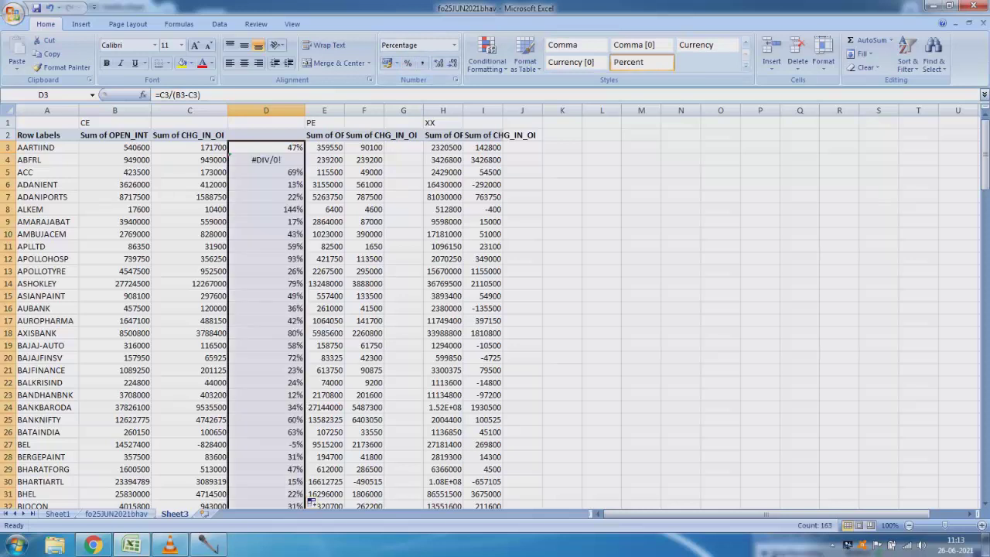
key(Down)
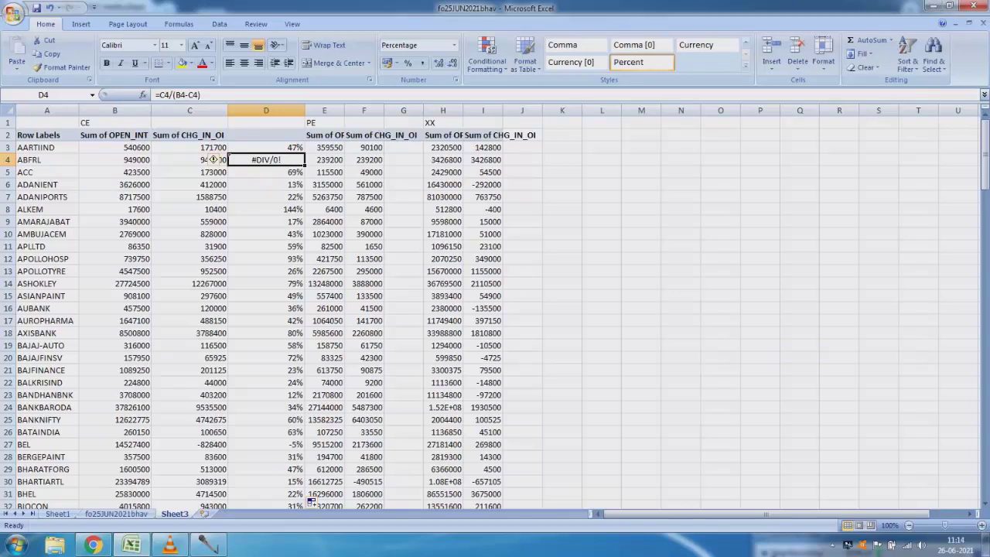
click(213, 159)
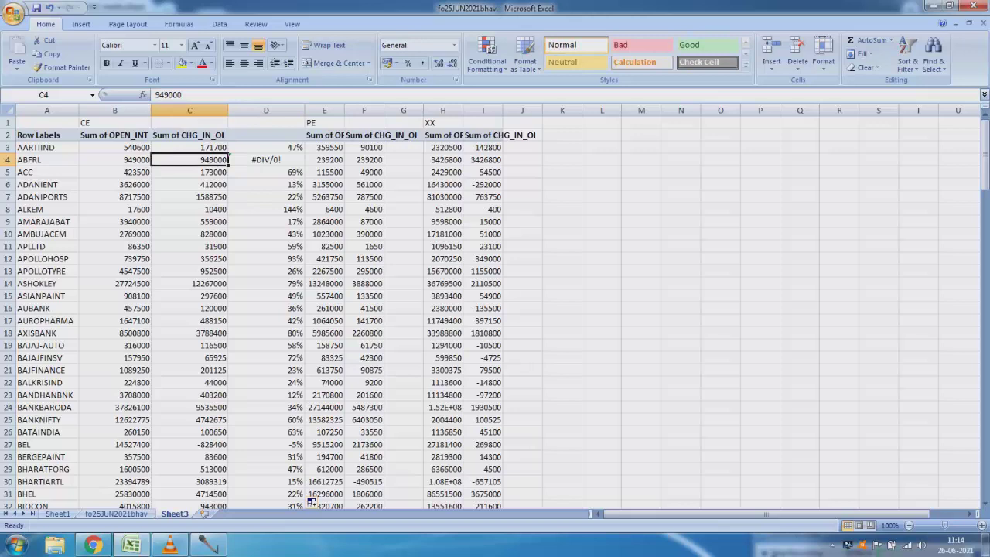
key(Right)
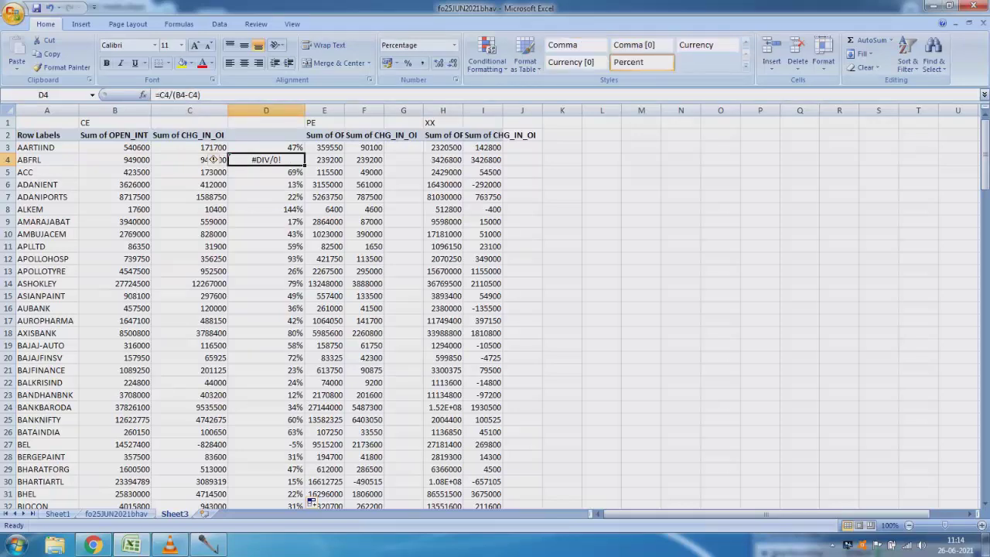
- Copy the percentage change formula from D3 into G3 for the PE columns
click(403, 146)
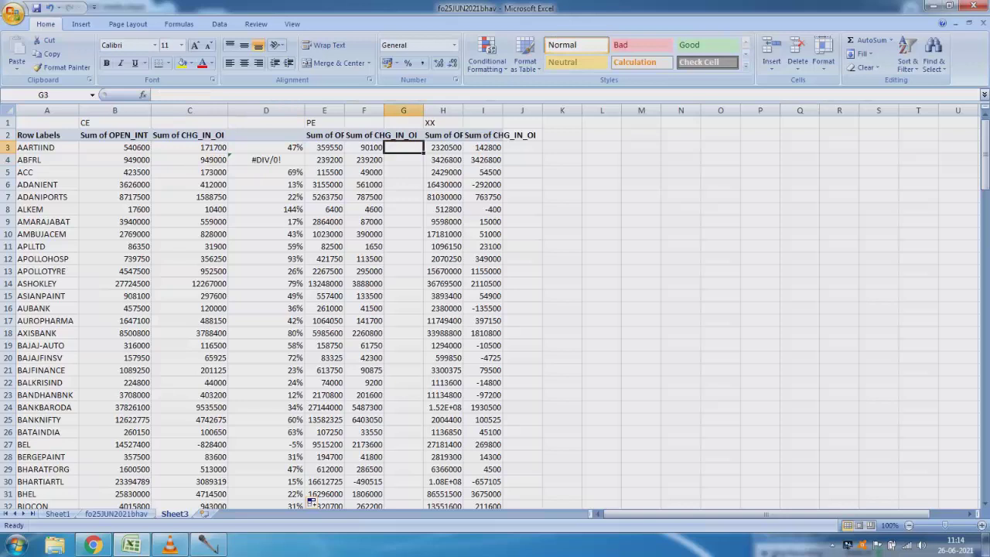
key(Left)
key(Left)
key(Left)
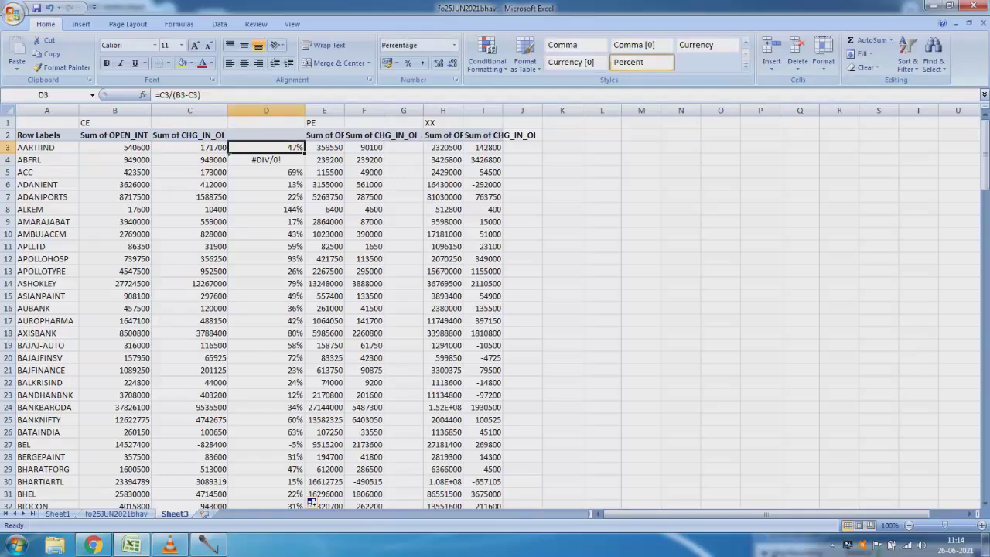
key(ctrl+c)
key(Right)
key(Right)
key(Right)
key(ctrl+v)
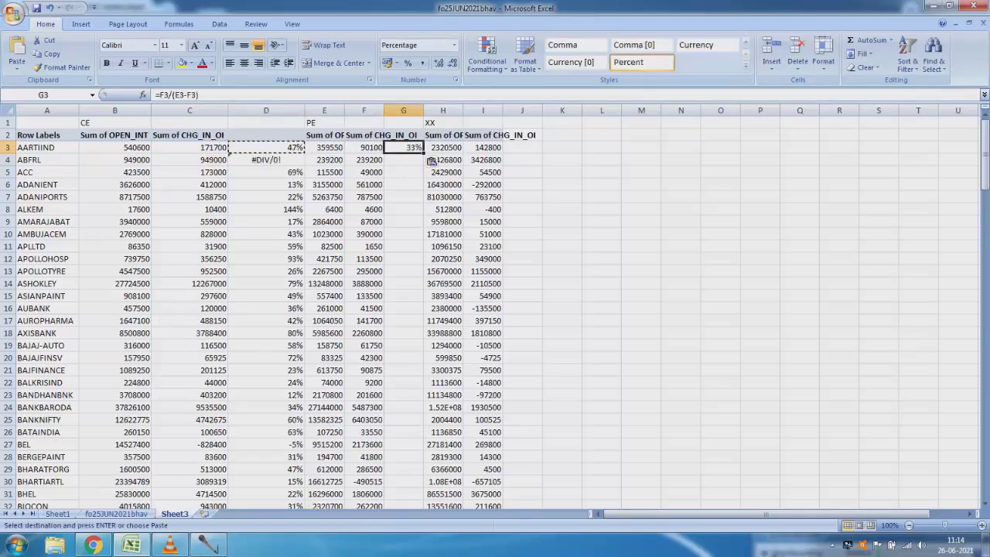
key(Escape)
- Check the cell references of the formula in G3 and fill it down column G for all symbols
key(F2)
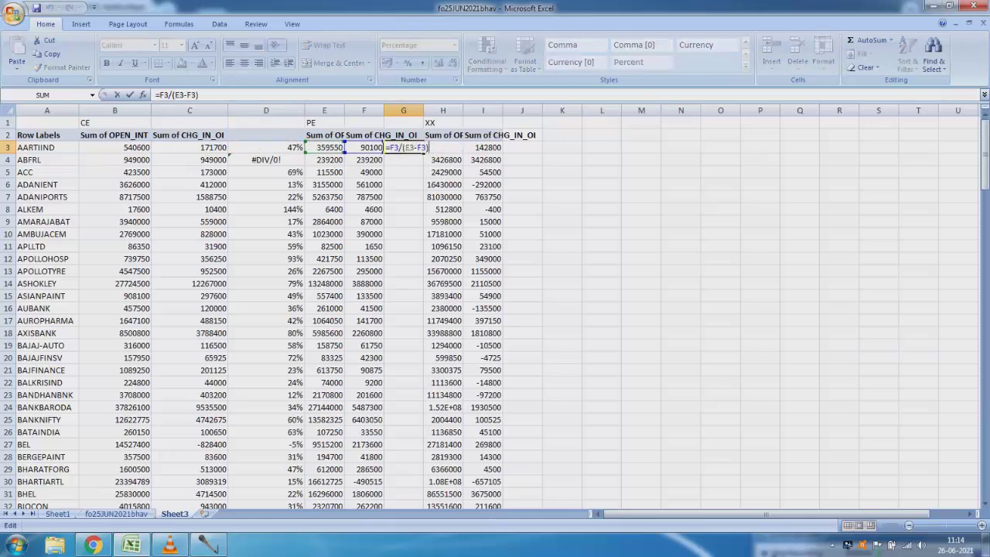
key(ctrl+Return)
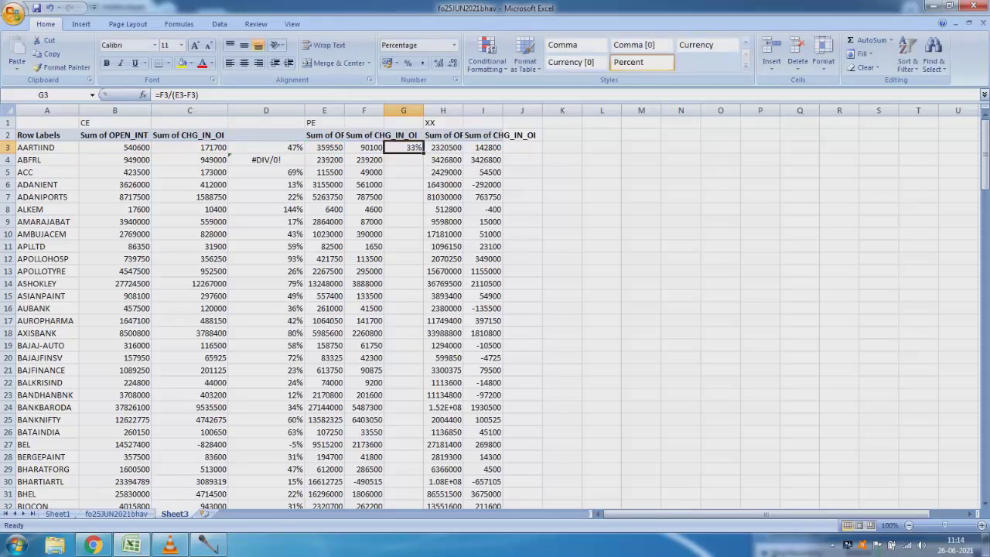
double_click(423, 153)
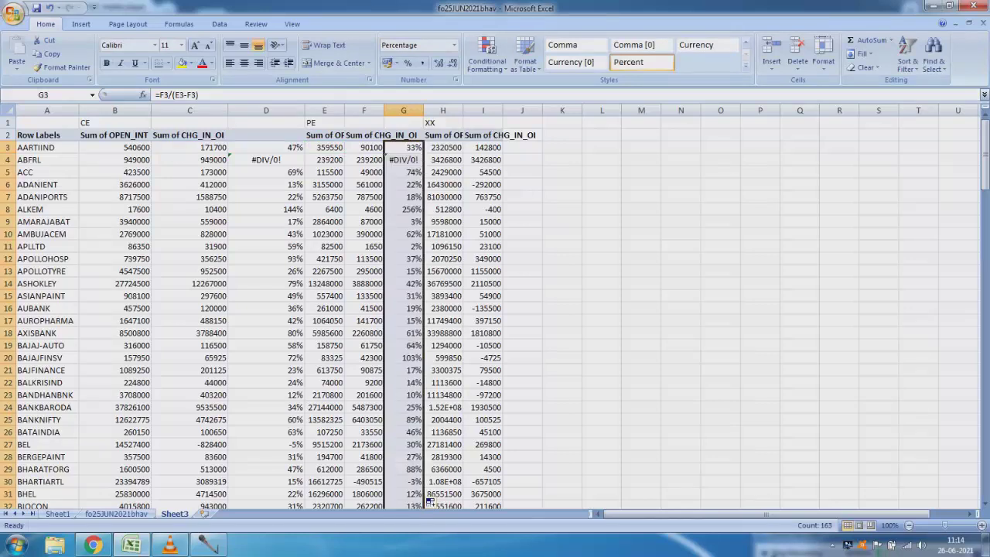
click(403, 147)
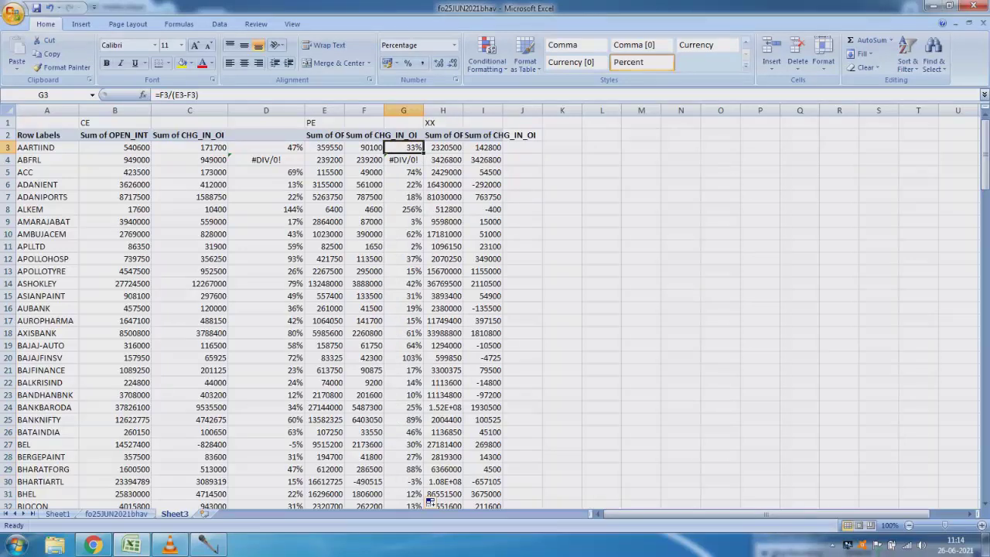
- Copy the percentage change formula from G3 into J3 for the XX columns and fill it down column J for all symbols
key(Right)
key(Right)
key(Right)
key(Left)
key(Left)
key(Left)
key(ctrl+c)
key(Right)
key(Right)
key(Right)
key(ctrl+v)
key(Escape)
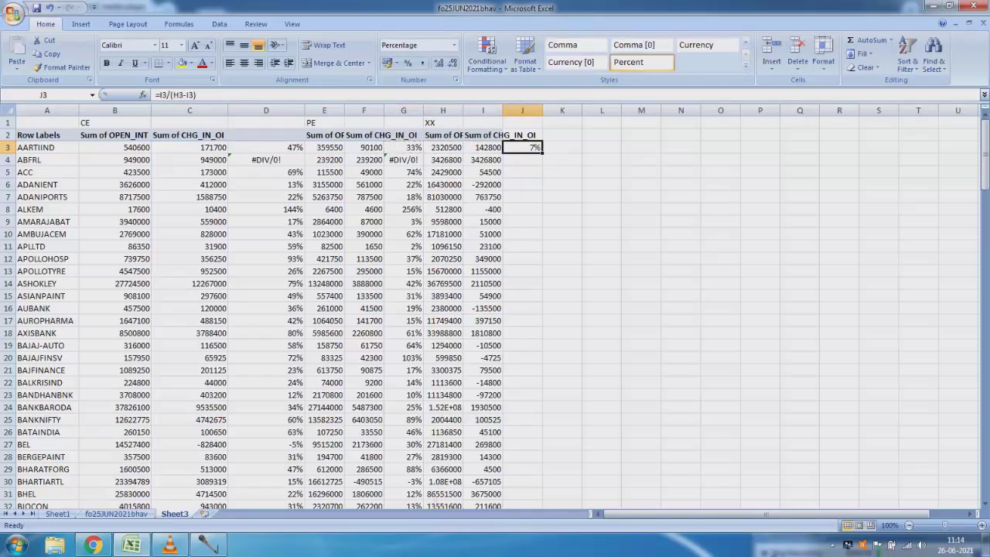
double_click(542, 152)
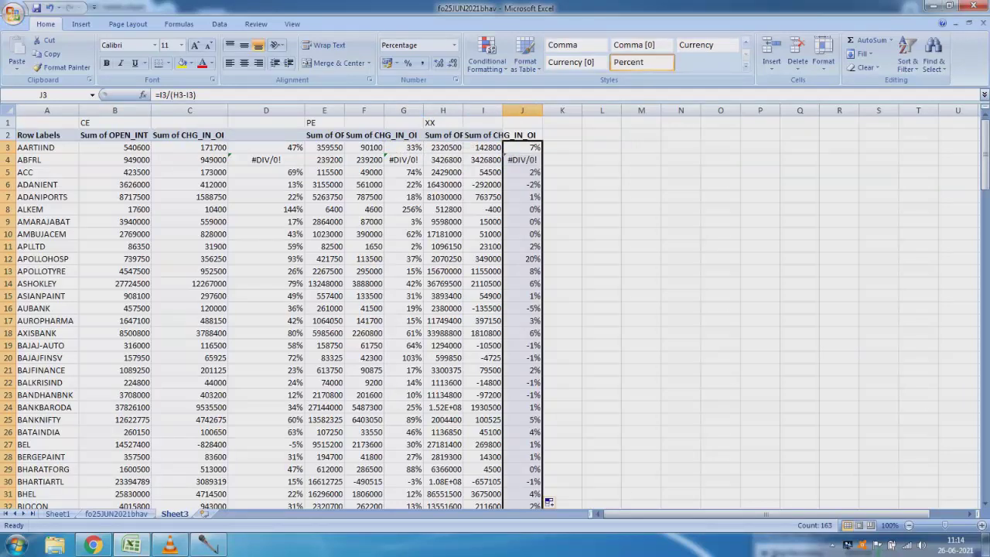
click(562, 209)
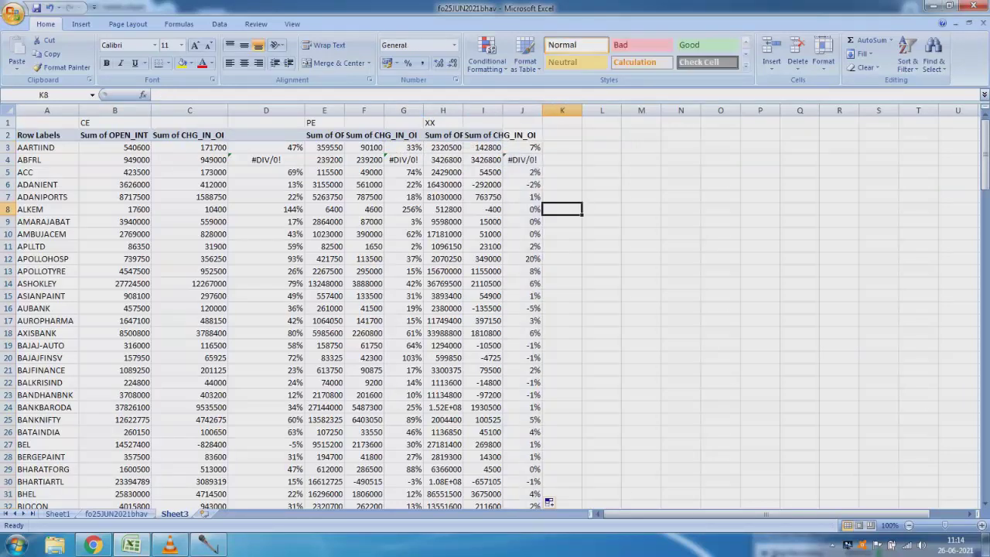
- Turn on filters for the table and sort it by the XX percentage change in column J from largest to smallest
click(522, 134)
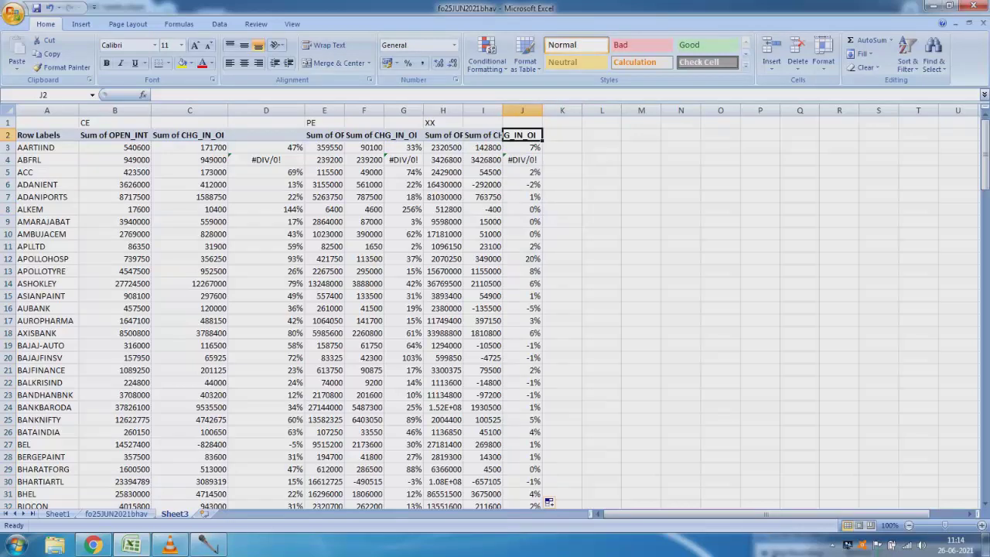
click(928, 61)
click(924, 122)
click(536, 122)
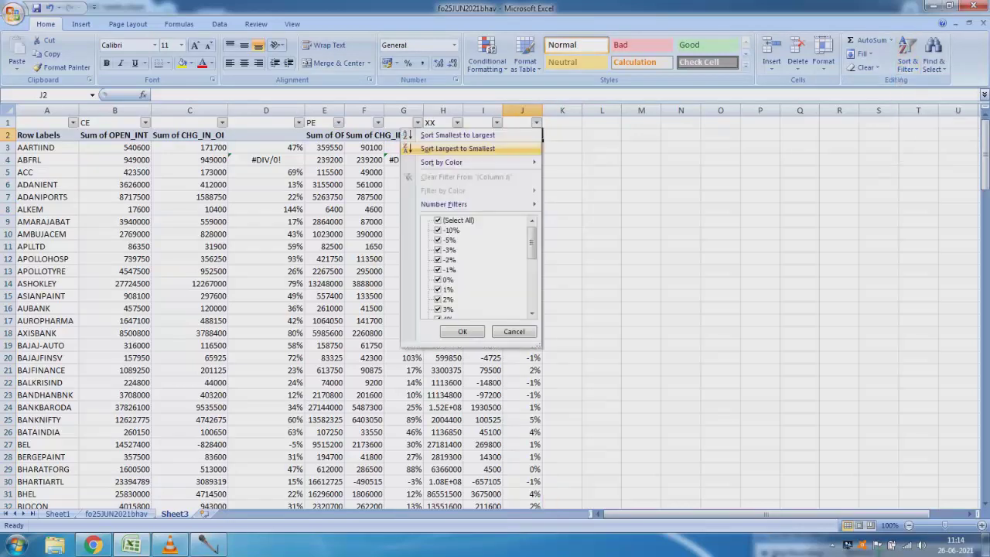
click(458, 148)
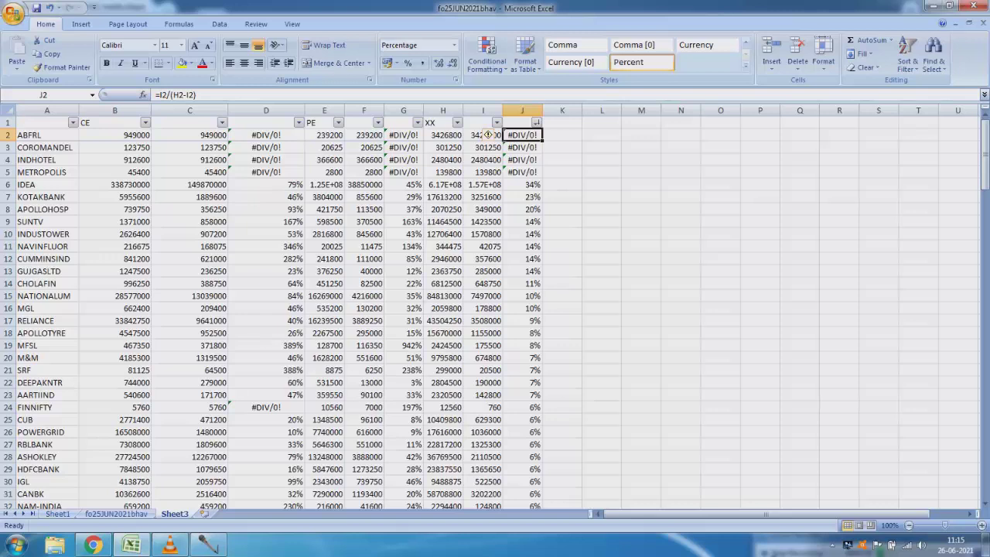
- Widen columns E, I and H to fit their full numbers, and select IDEA's XX percentage change in J6
drag(343, 109, 377, 109)
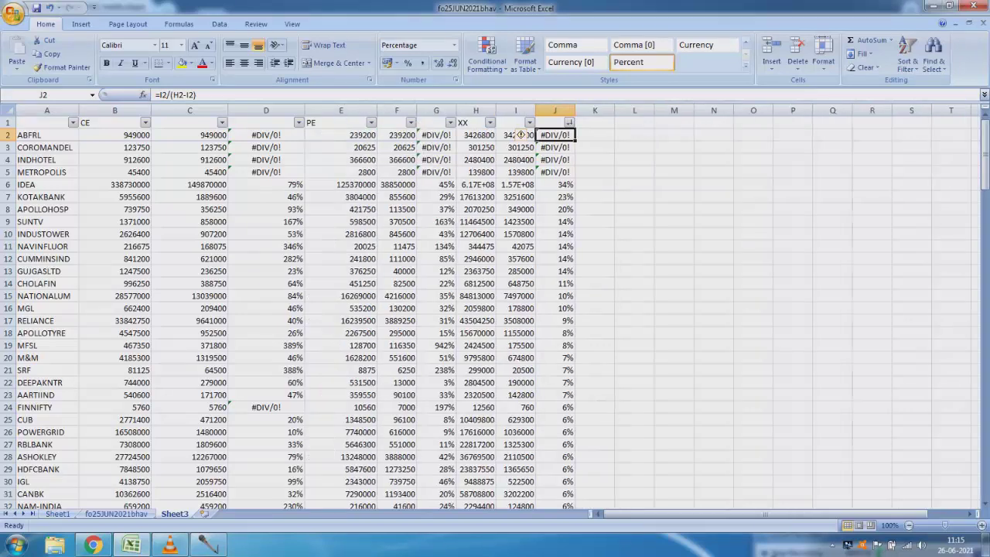
drag(535, 110, 572, 110)
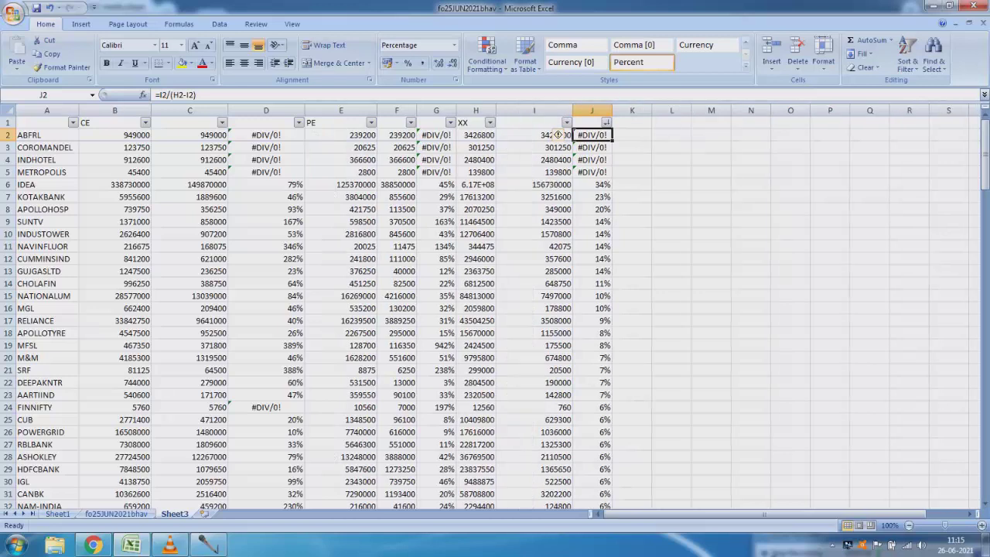
drag(495, 110, 529, 110)
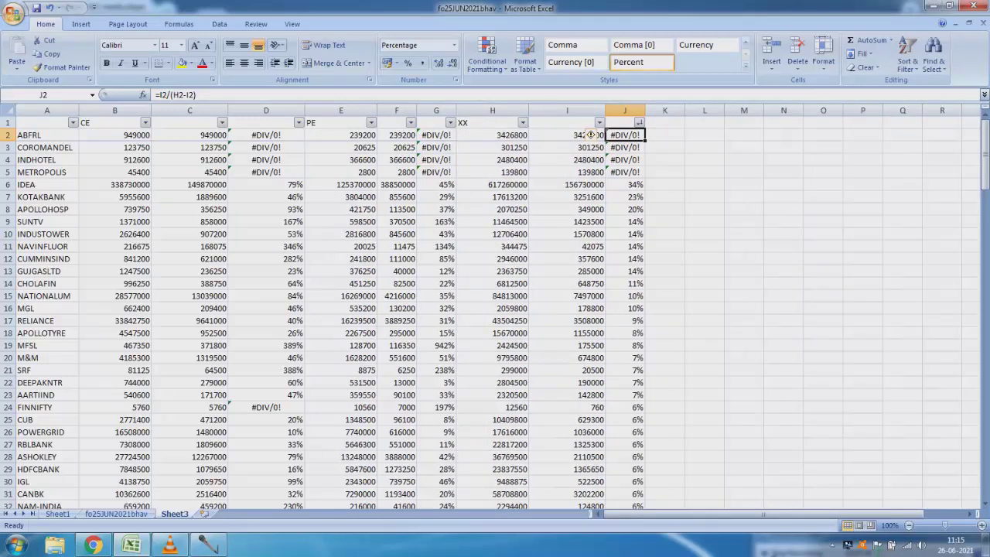
click(624, 184)
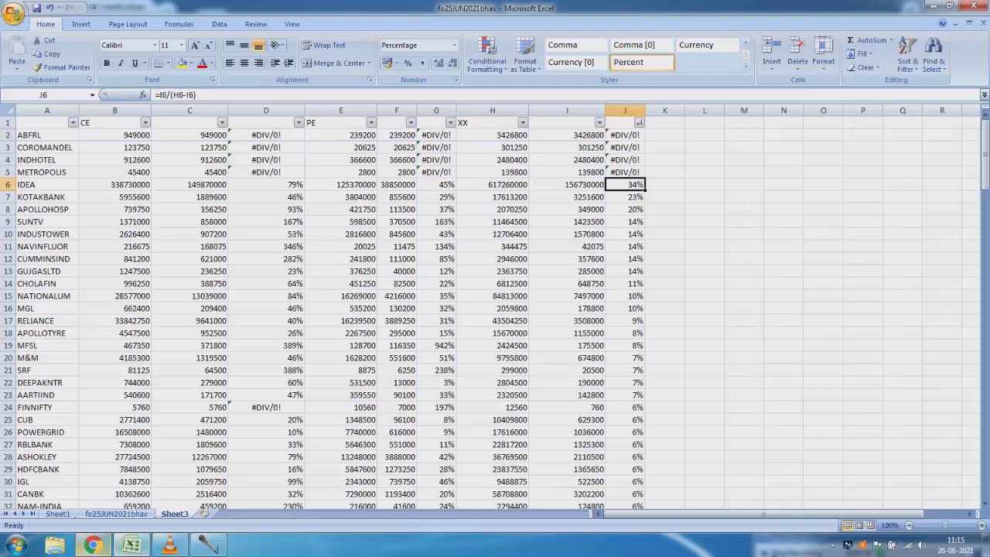
- Switch to Chrome, search for "IDEA ON NSEINIDA" and open the NSE quote page for Vodafone Idea Limited
click(93, 545)
text(IDEA ON NSE)
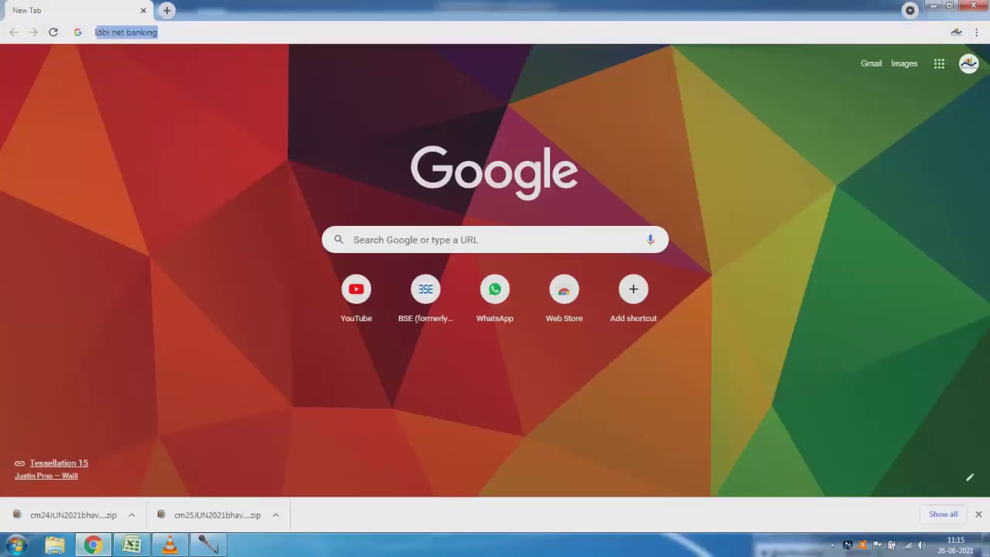
text(INIDA)
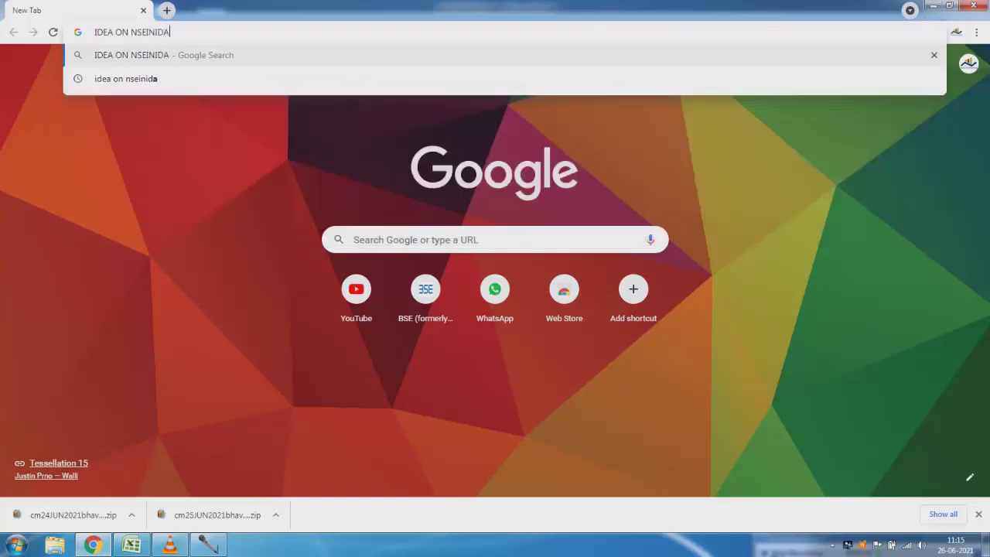
key(Return)
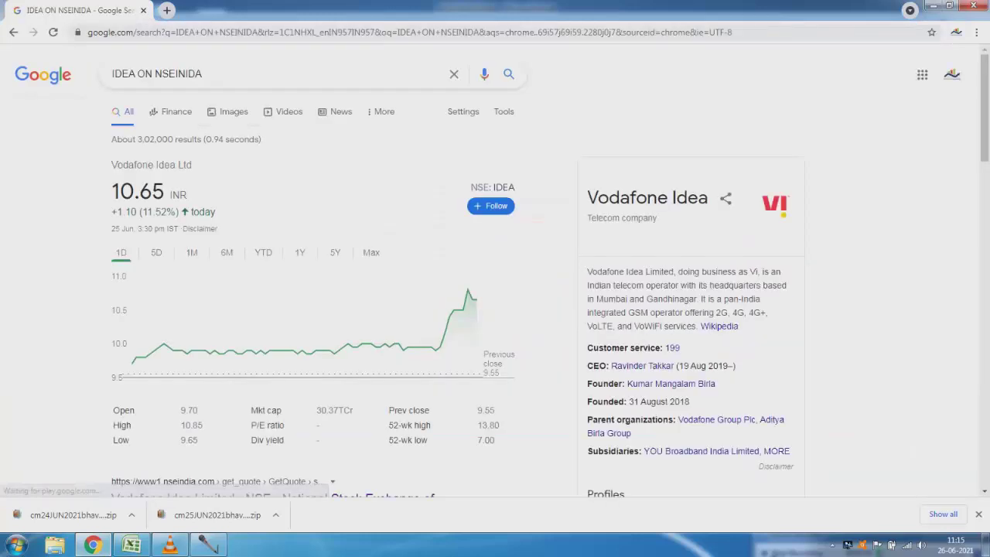
scroll(495, 278, down, 4)
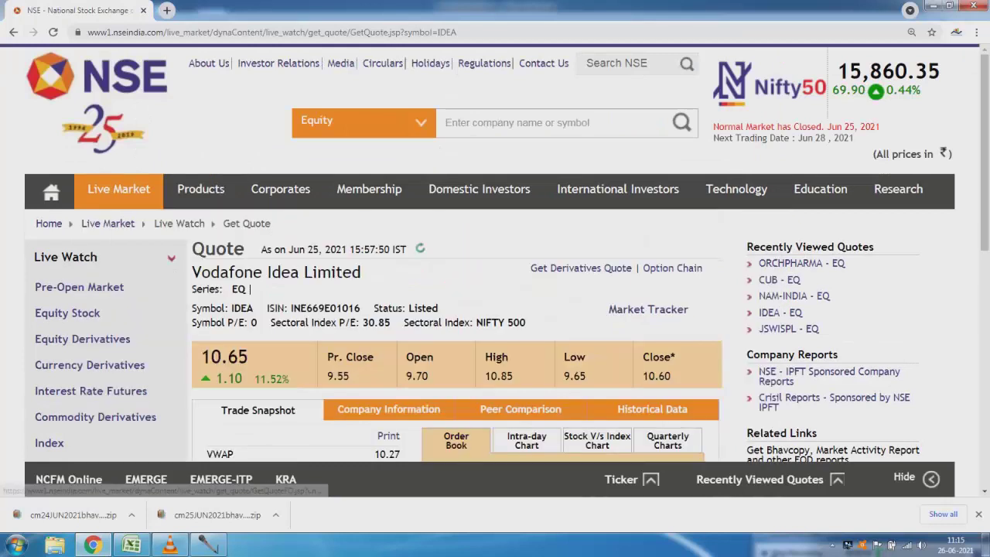
- Open the derivatives quote for IDEA, dismiss the contract alert and load the stock futures data for the 29JUL2021 expiry
click(580, 267)
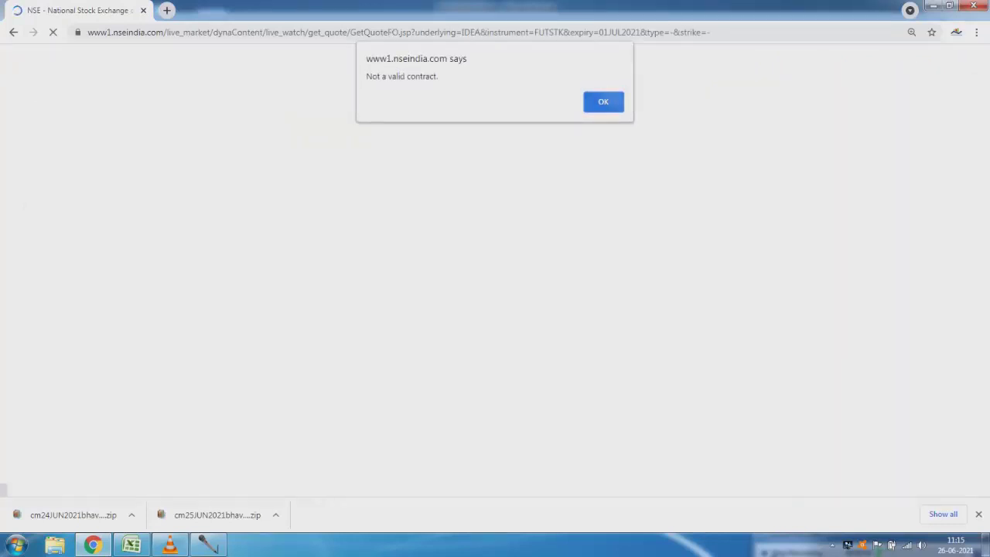
key(Return)
scroll(495, 279, down, 3)
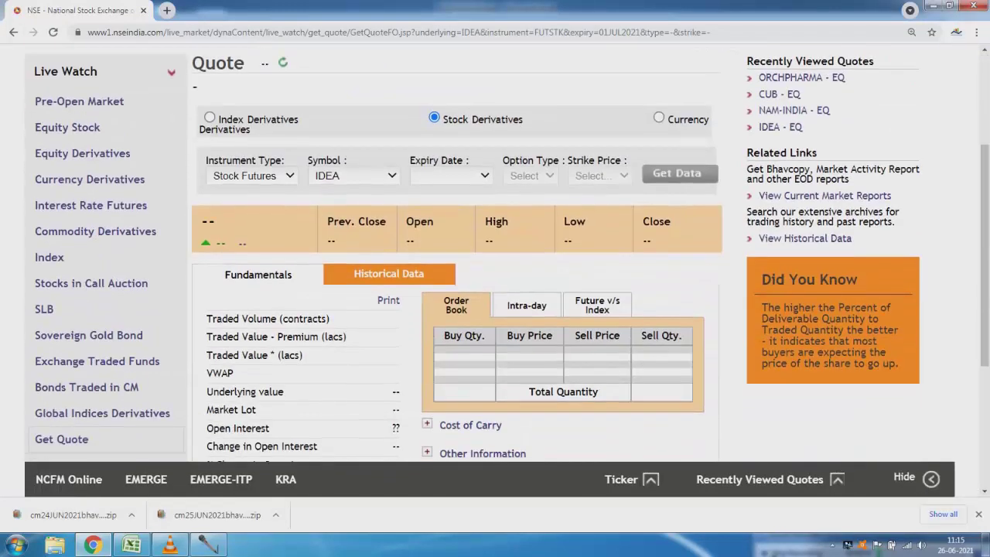
click(451, 176)
click(449, 204)
scroll(495, 278, down, 3)
scroll(495, 279, up, 2)
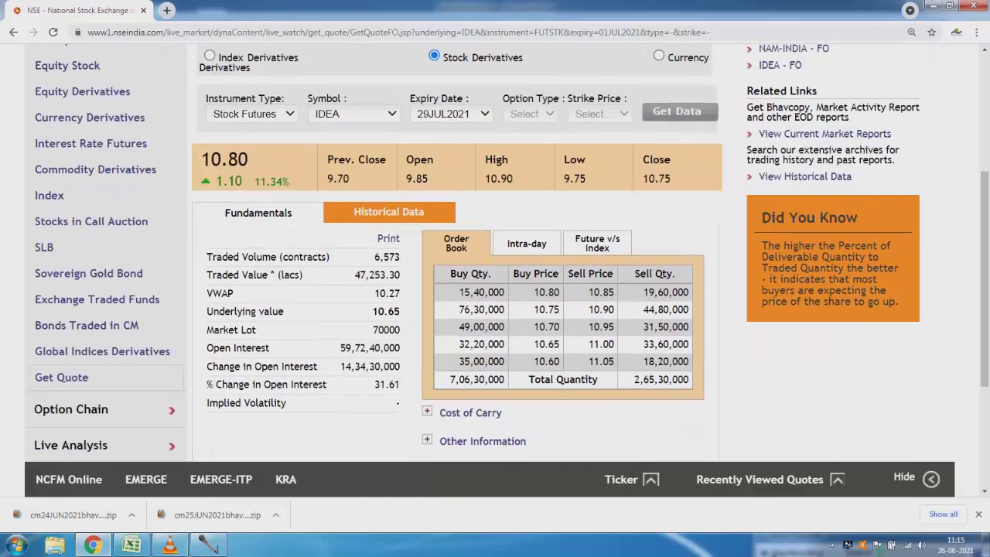
- Compare the quote's % Change in Open Interest with IDEA's XX percentage change in the Excel sheet
triple_click(266, 383)
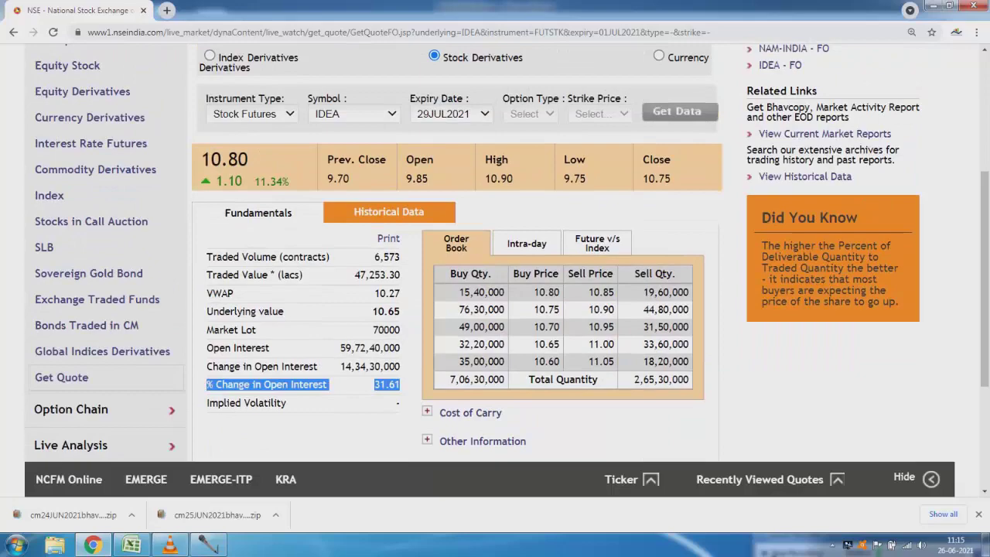
key(alt+Tab)
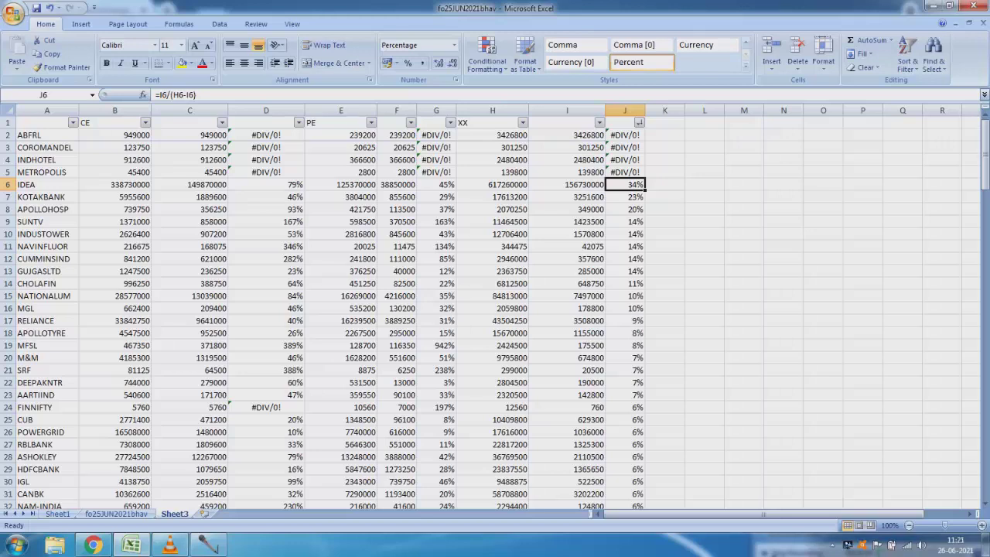
key(alt+Tab)
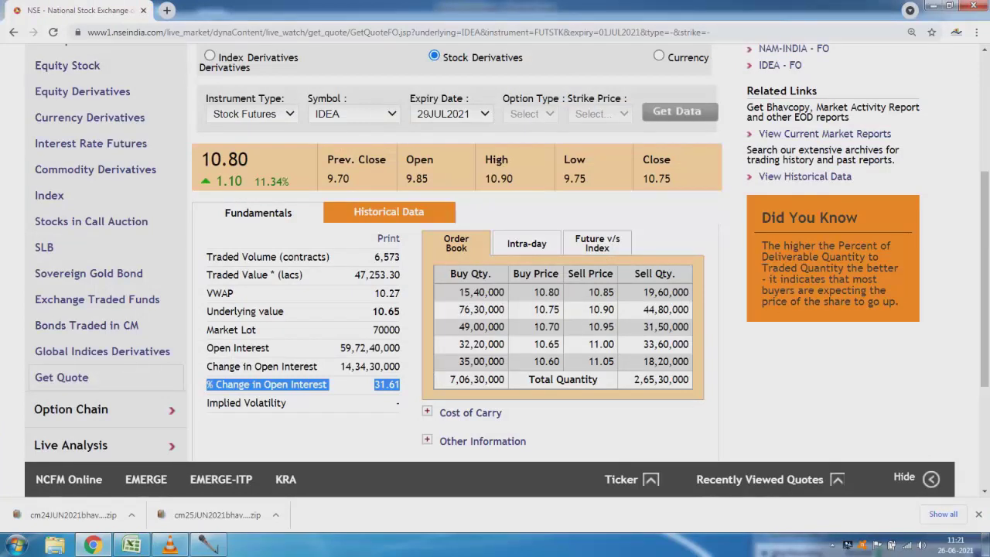
- Load the IDEA futures data for the 26AUG2021 expiry and check its % Change in Open Interest
click(451, 113)
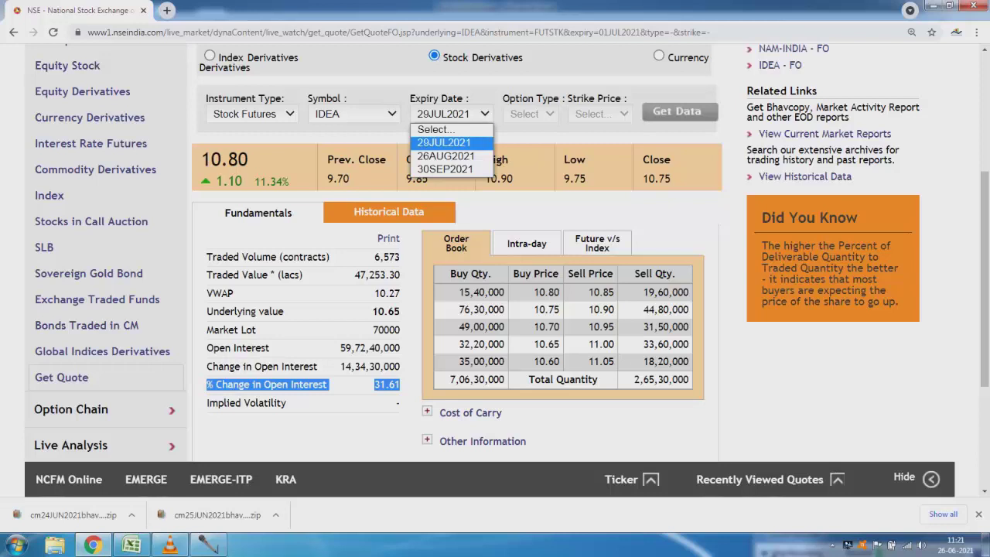
key(Down)
key(Down)
key(Up)
key(Return)
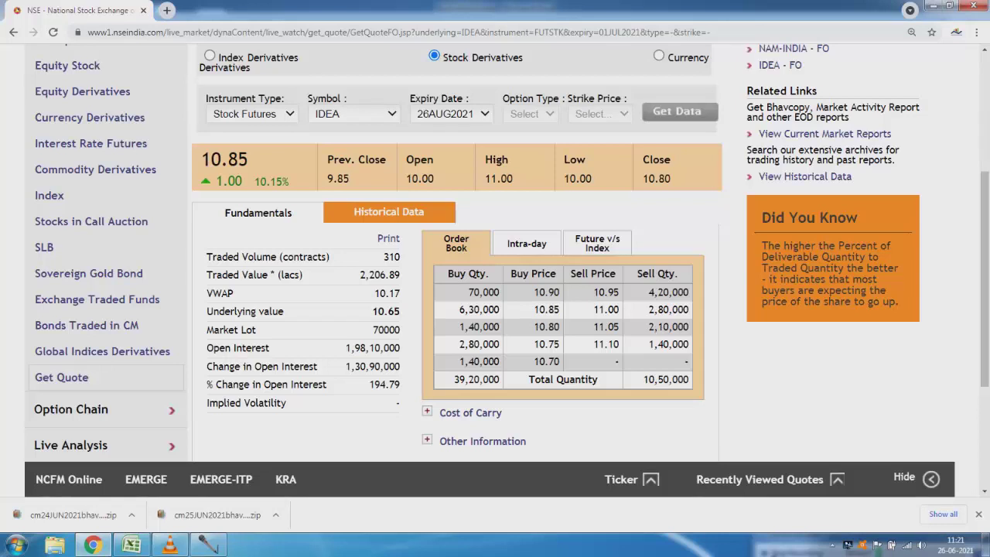
drag(377, 238, 371, 385)
click(370, 384)
- Return the IDEA futures quote to the 29JUL2021 expiry and check its price change percentage and VWAP
click(452, 114)
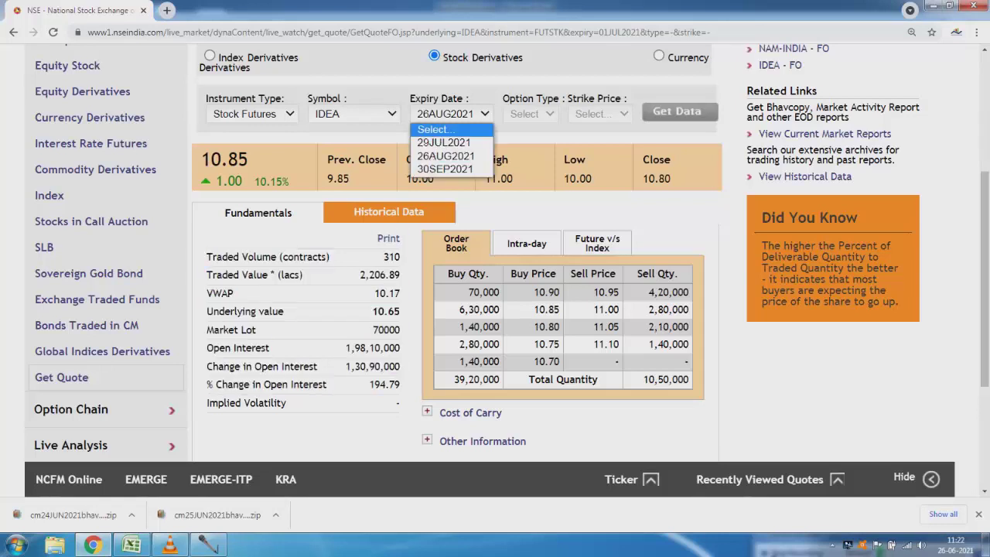
click(439, 143)
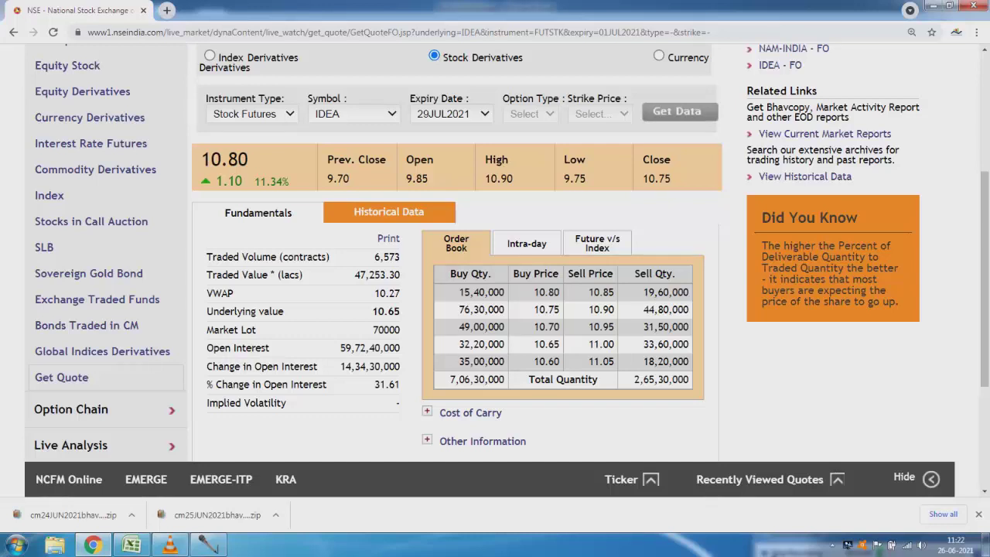
drag(236, 180, 284, 181)
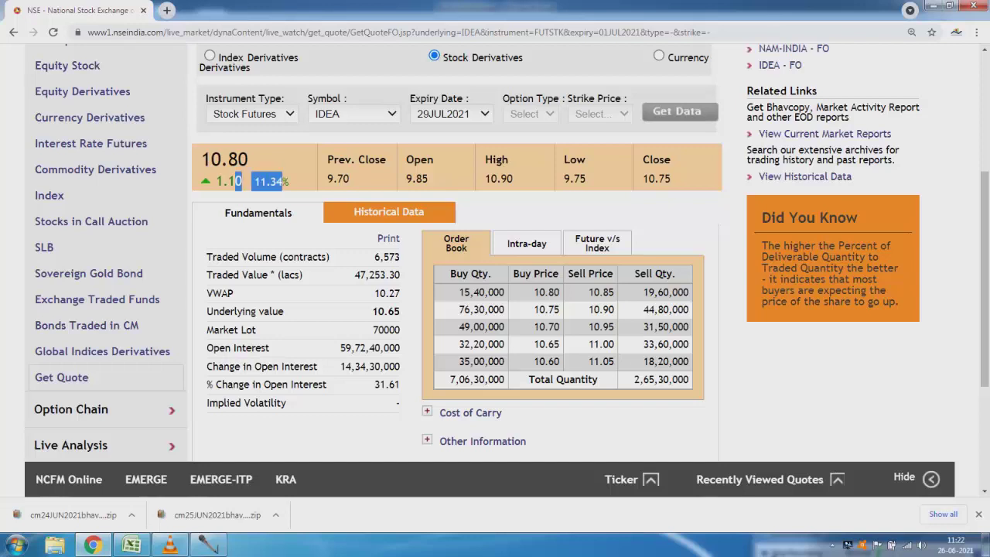
click(283, 181)
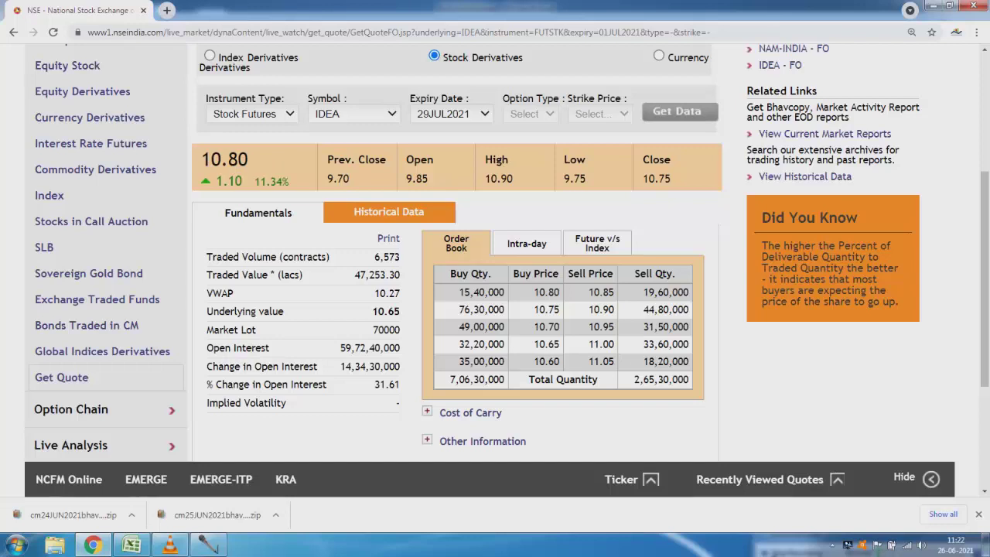
drag(206, 293, 400, 293)
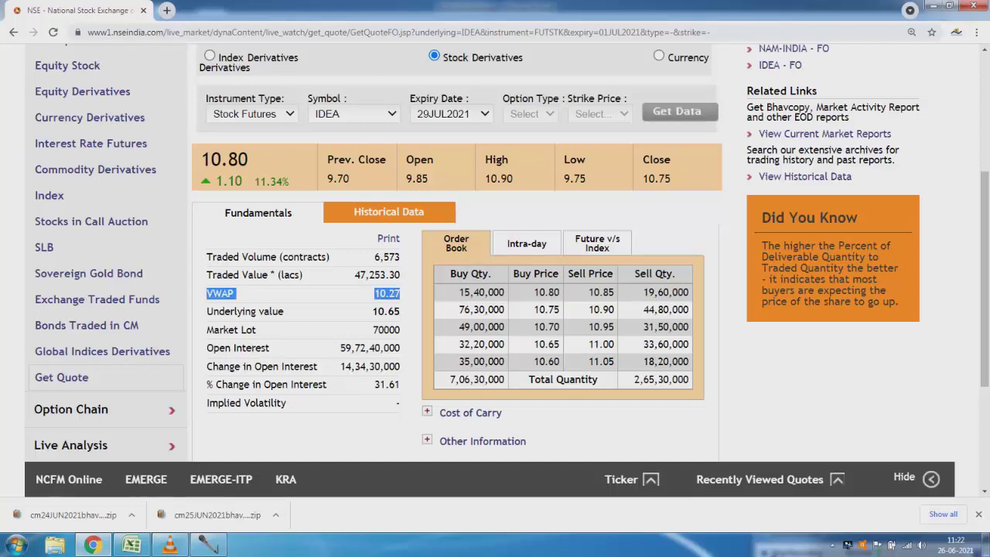
click(394, 293)
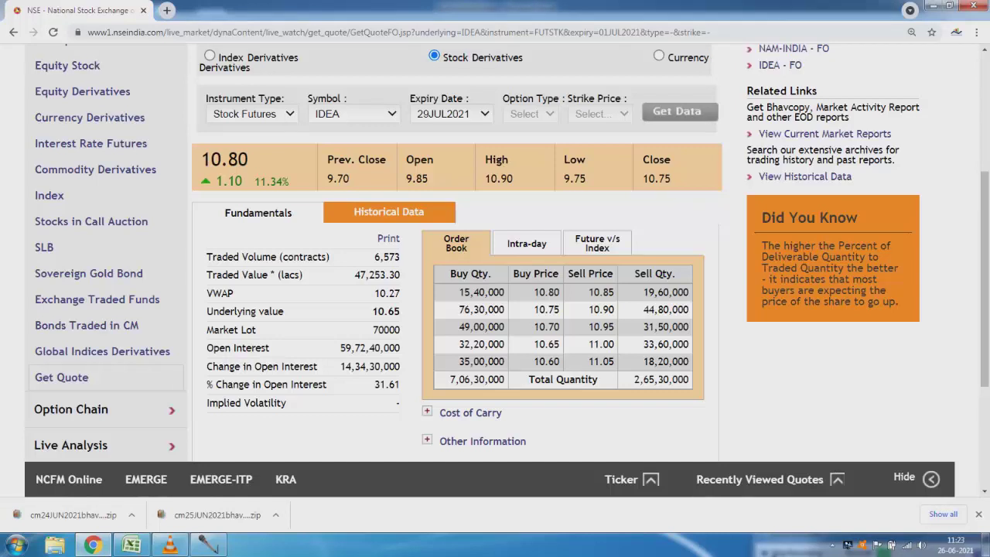
- Switch to Excel, enter 11% in K6 for IDEA's price change and label it Price in K5
click(131, 545)
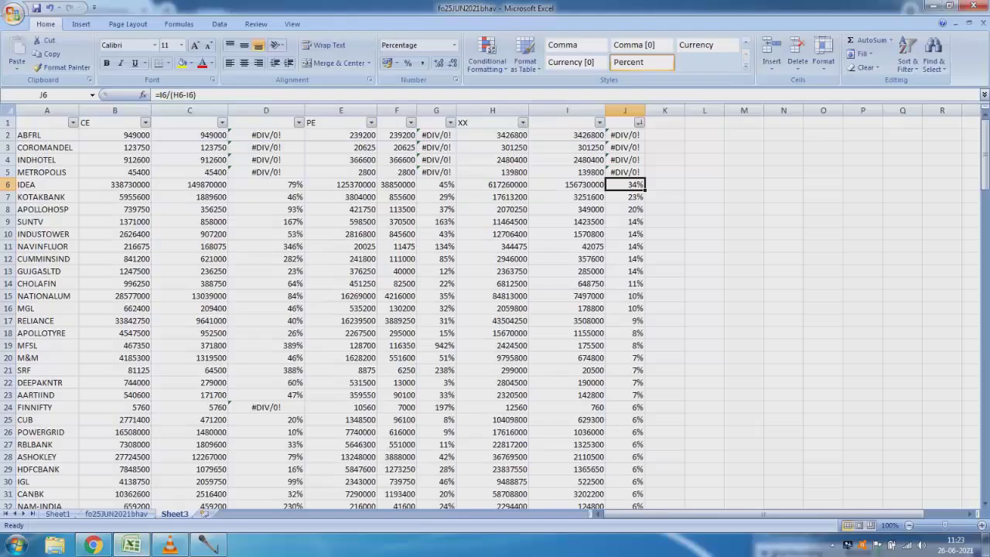
click(664, 184)
text(11)
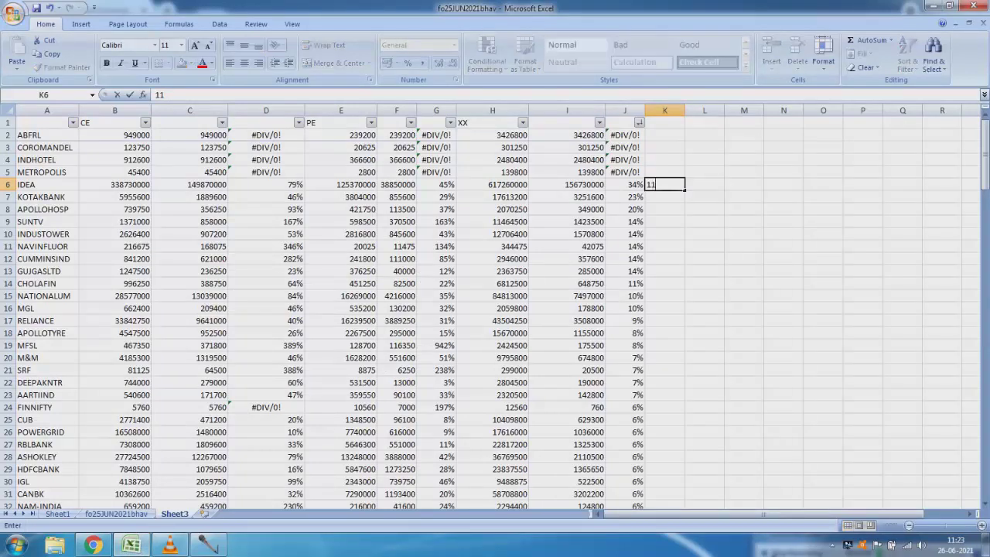
text(%)
key(Right)
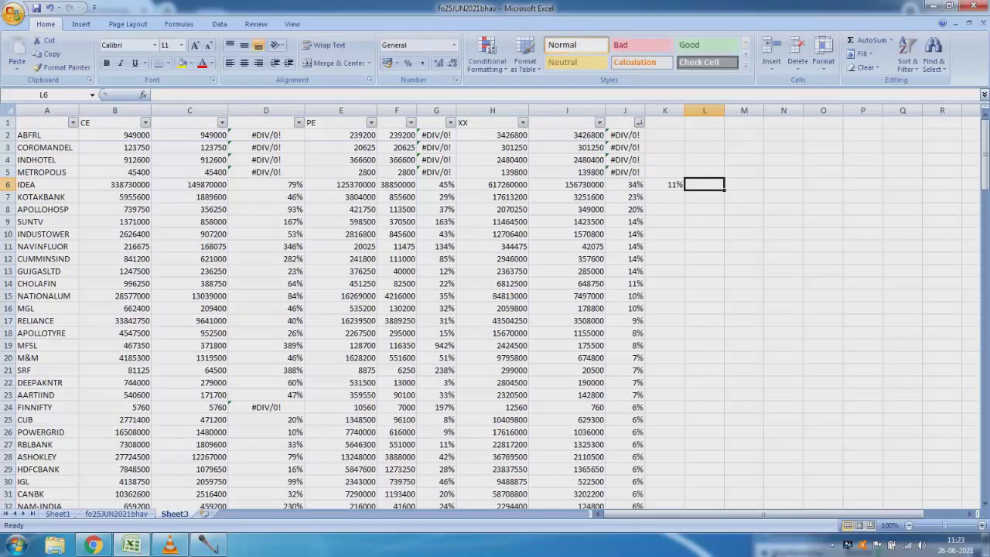
key(Up)
key(Left)
text(Price)
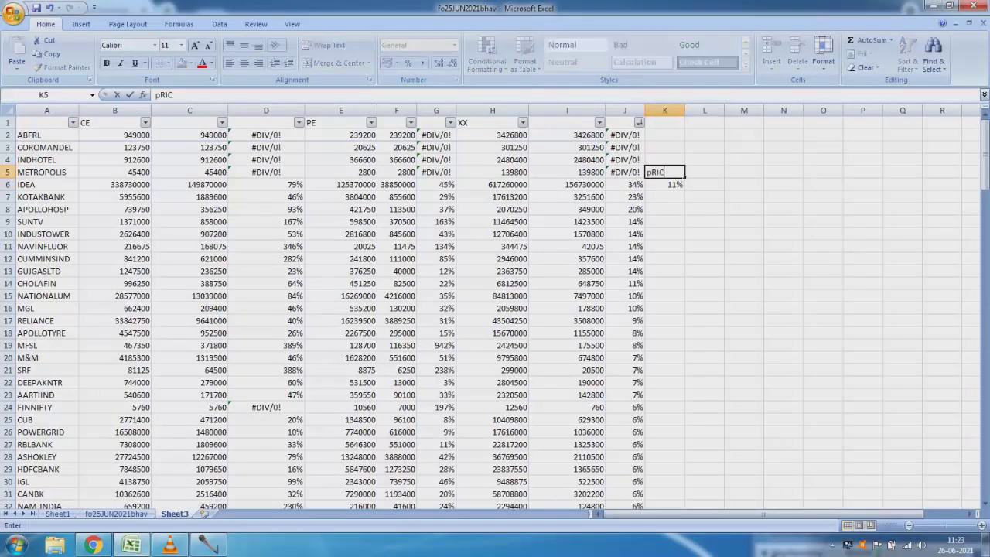
- Enter the note "OI+Price+" in L6 for IDEA and check the price and open interest percentages in K6 and J6
key(Right)
key(Down)
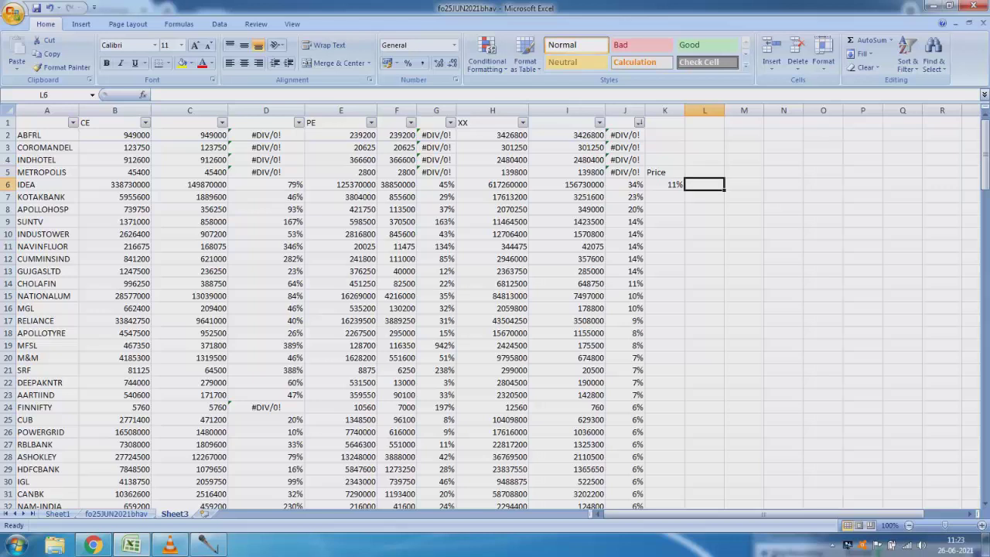
text(OI)
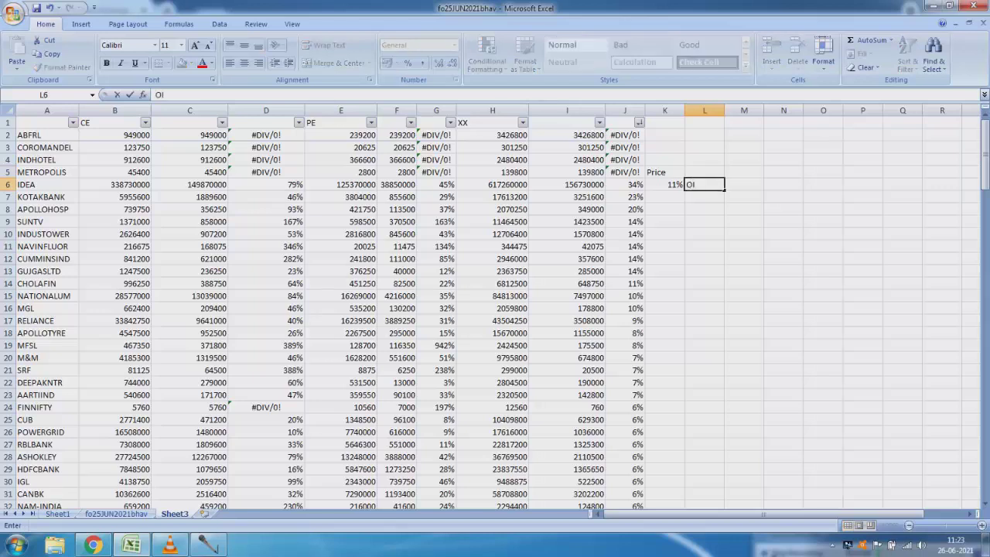
text(+Price+)
click(665, 184)
key(Left)
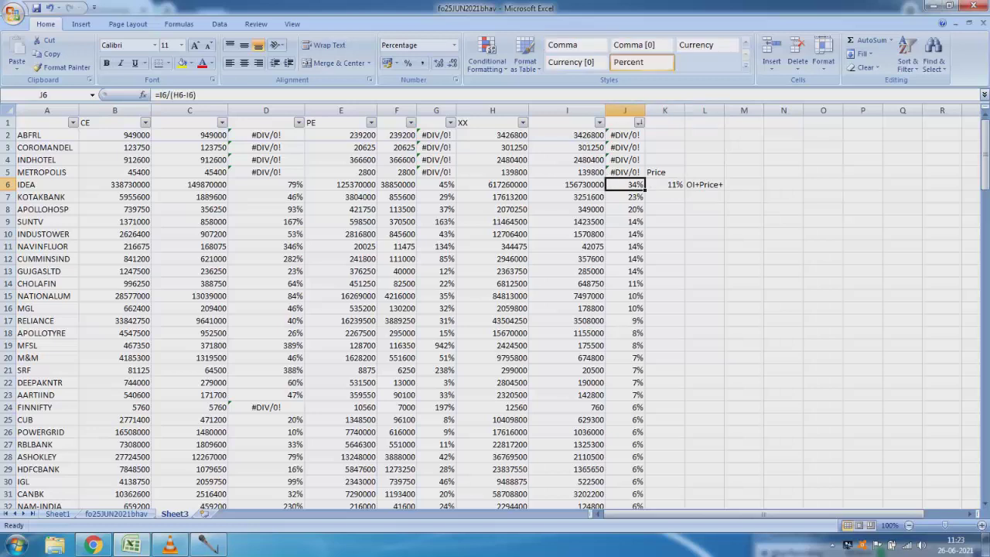
- Review the ranked futures open interest percentage changes in column J for the symbols just below IDEA
key(Down)
key(Down)
key(Down)
key(Down)
key(Down)
key(Down)
key(Down)
key(Up)
key(Up)
key(Up)
key(Up)
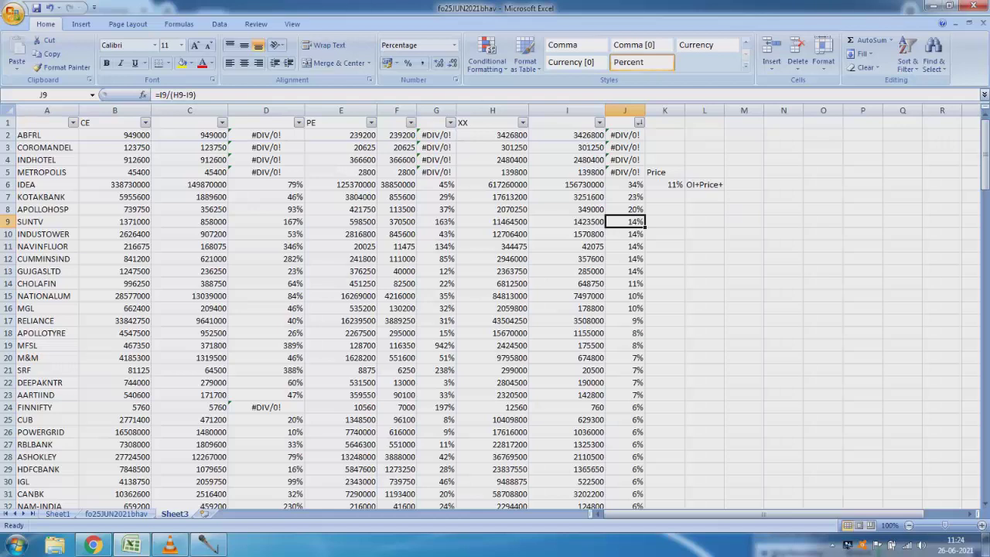
- Compare EXIDEIND's call and put open interest percentage changes in D37 and G37
scroll(494, 309, down, 5)
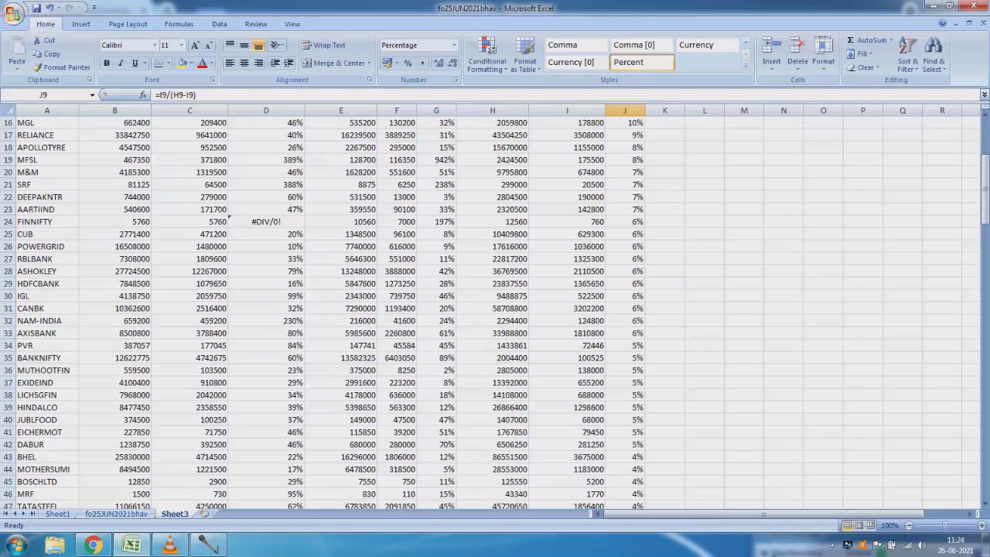
click(266, 382)
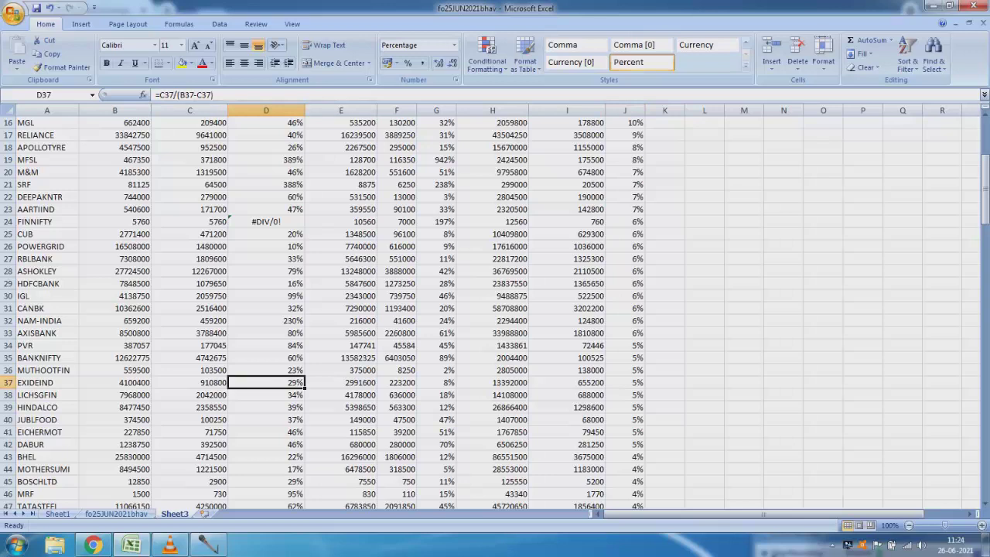
click(435, 382)
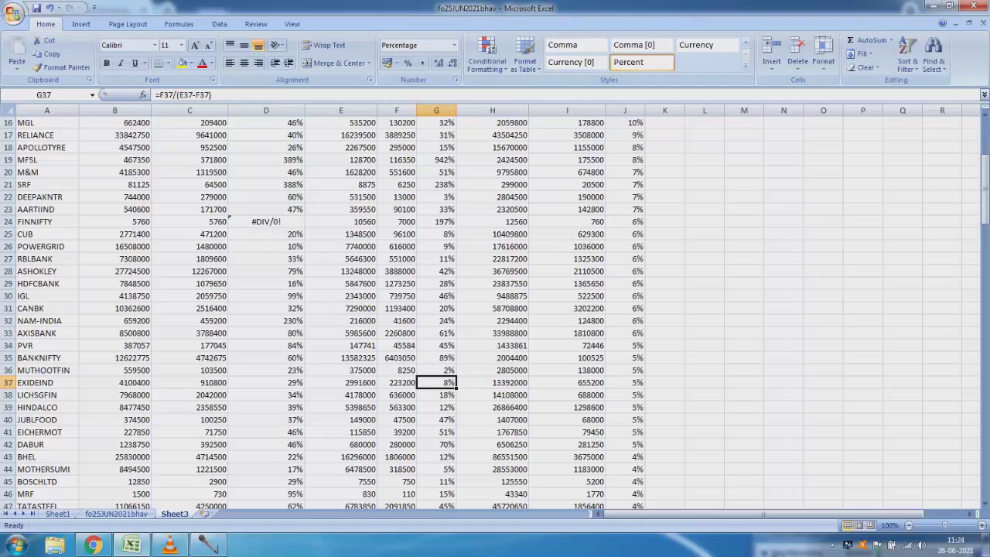
click(266, 381)
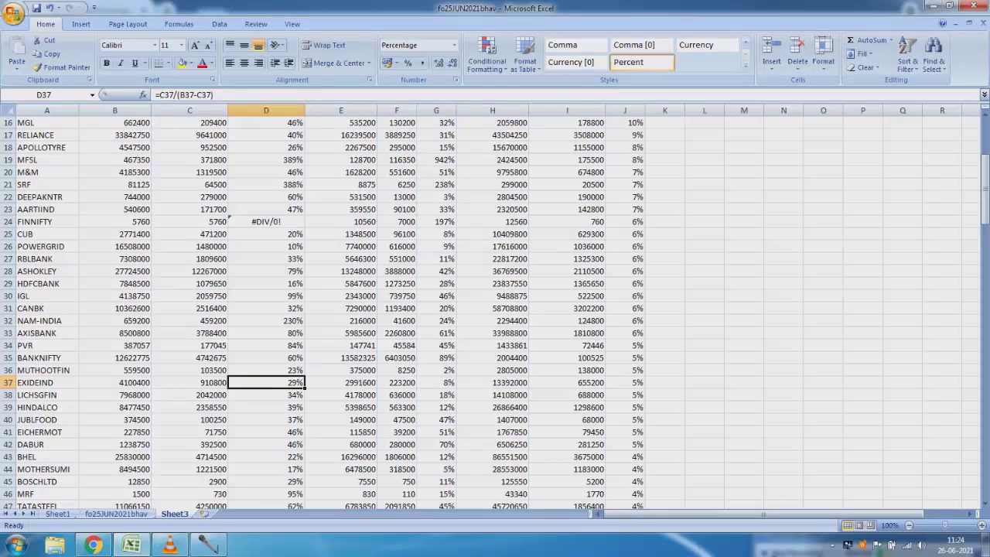
- Compare TRENT's call and put open interest percentage changes in D48 and G48
scroll(495, 309, down, 1)
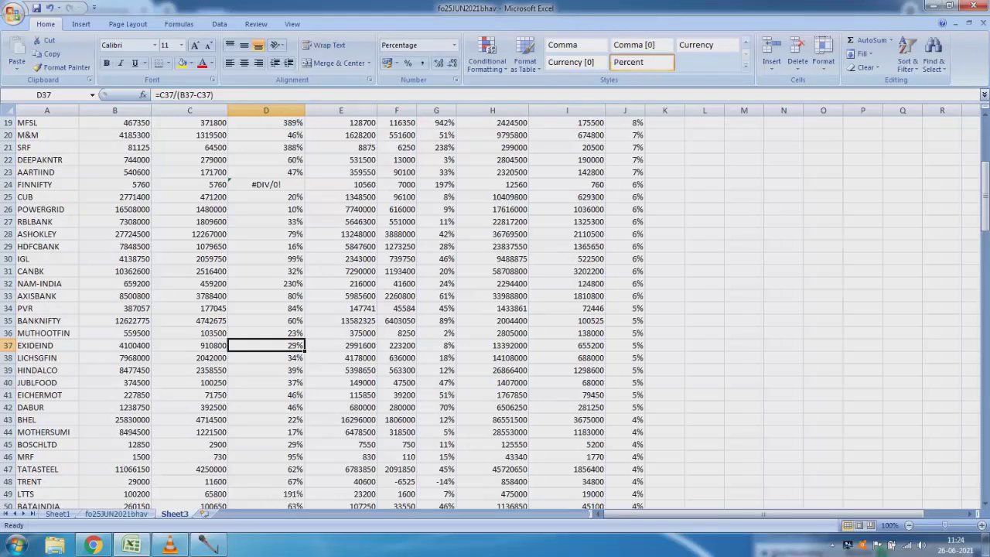
click(265, 481)
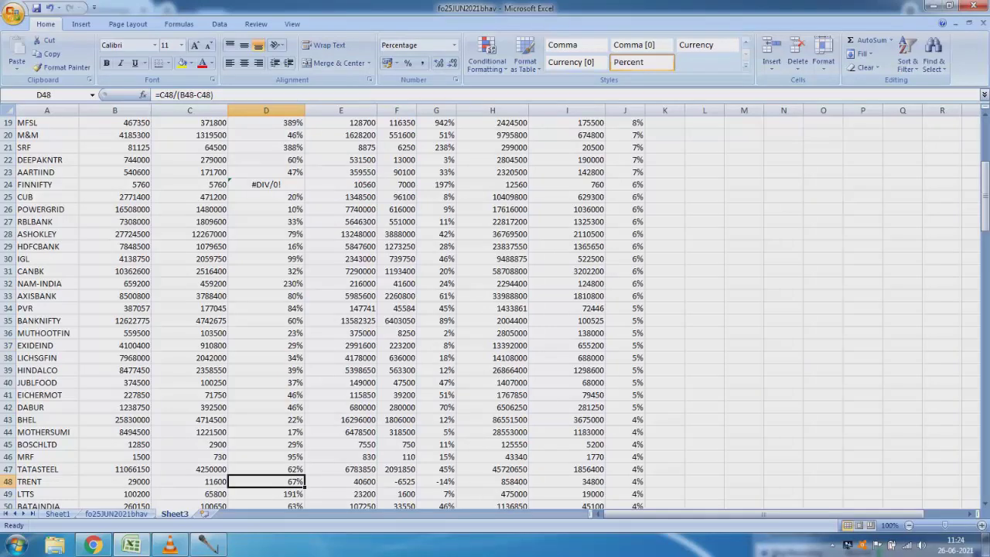
click(435, 481)
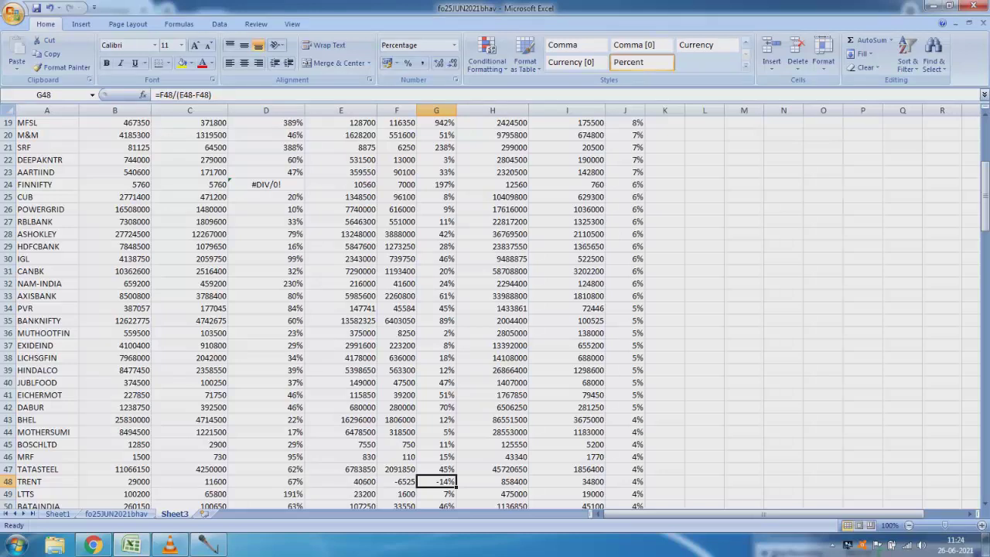
- Find PIDILITIND further down the list and compare its put and call open interest percentage changes in G80 and D80
scroll(494, 309, down, 2)
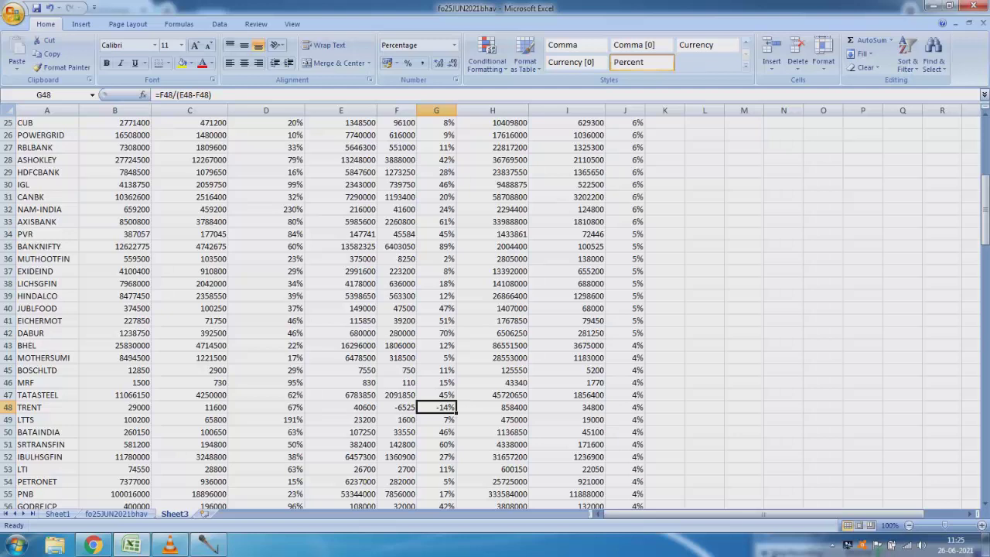
scroll(495, 309, down, 2)
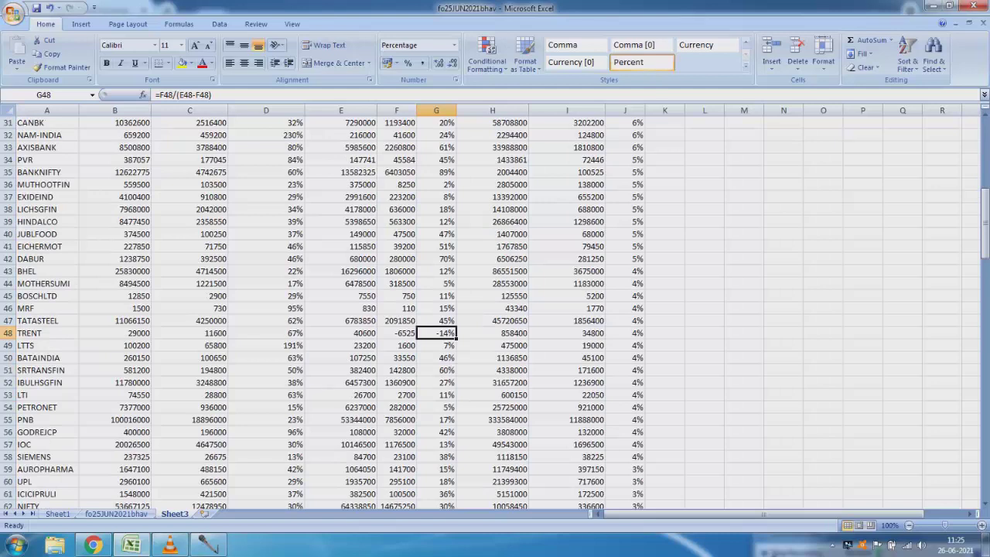
scroll(495, 309, down, 2)
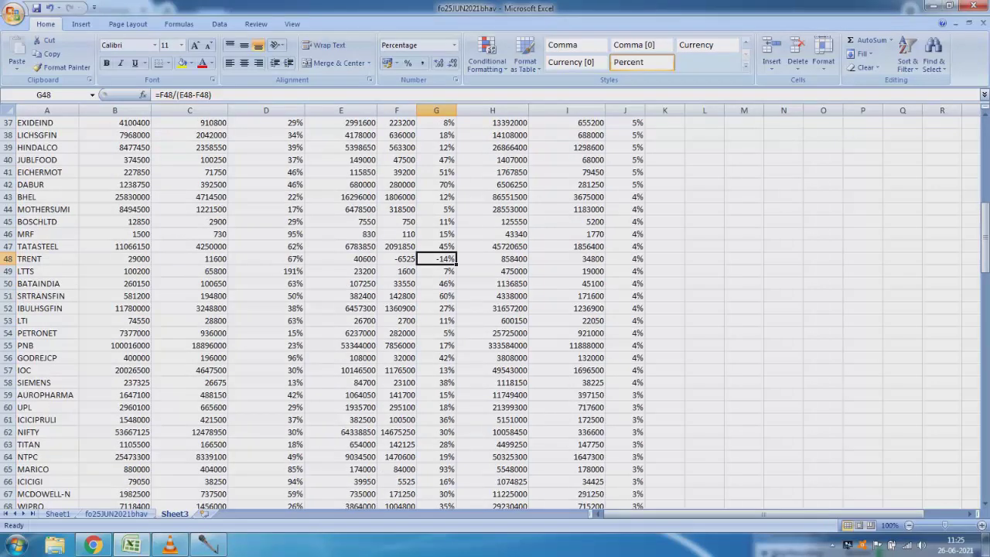
scroll(494, 309, down, 2)
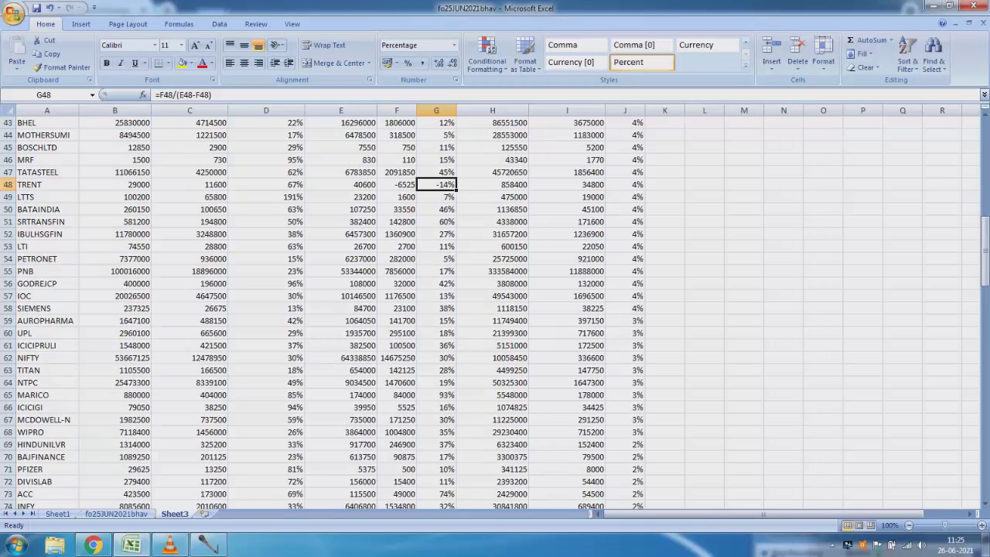
scroll(495, 309, down, 6)
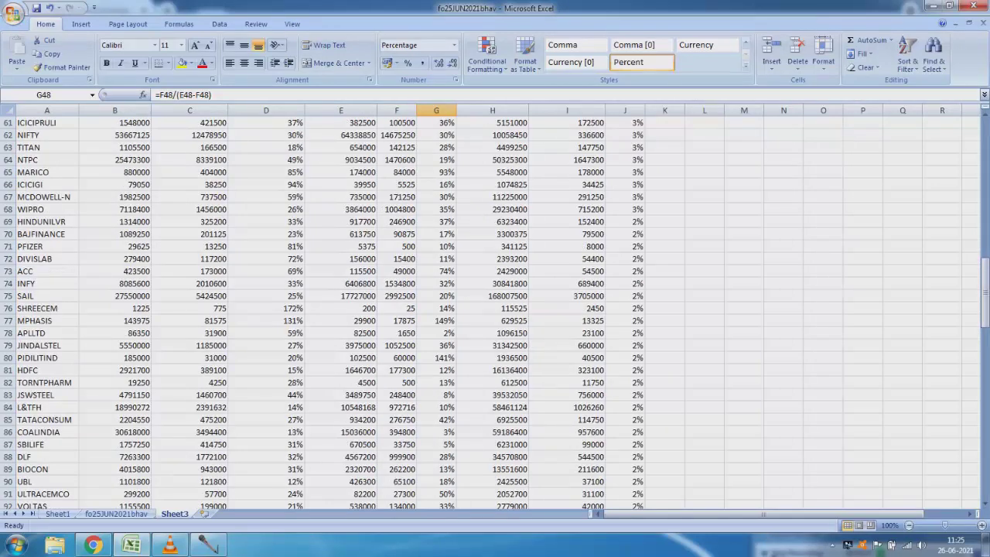
click(340, 357)
click(435, 357)
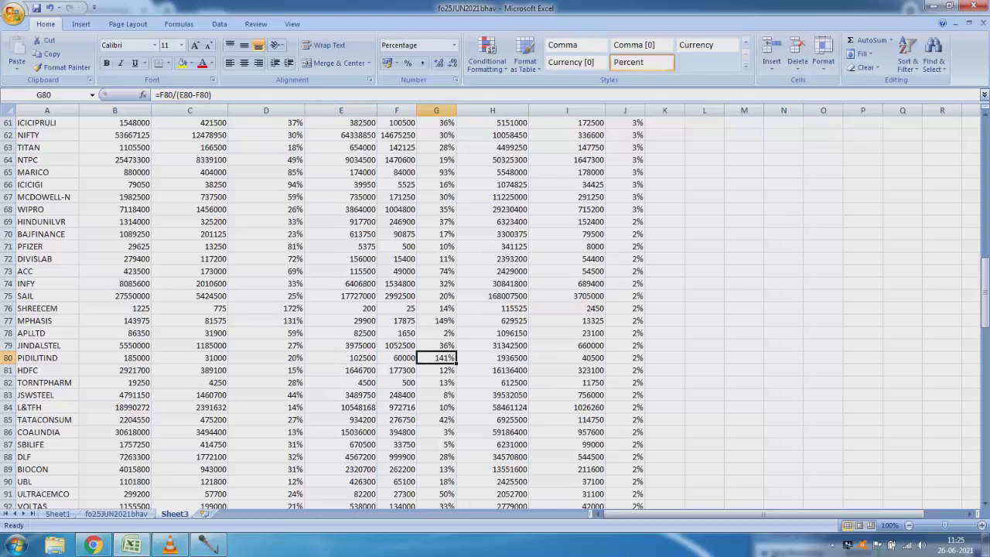
click(265, 358)
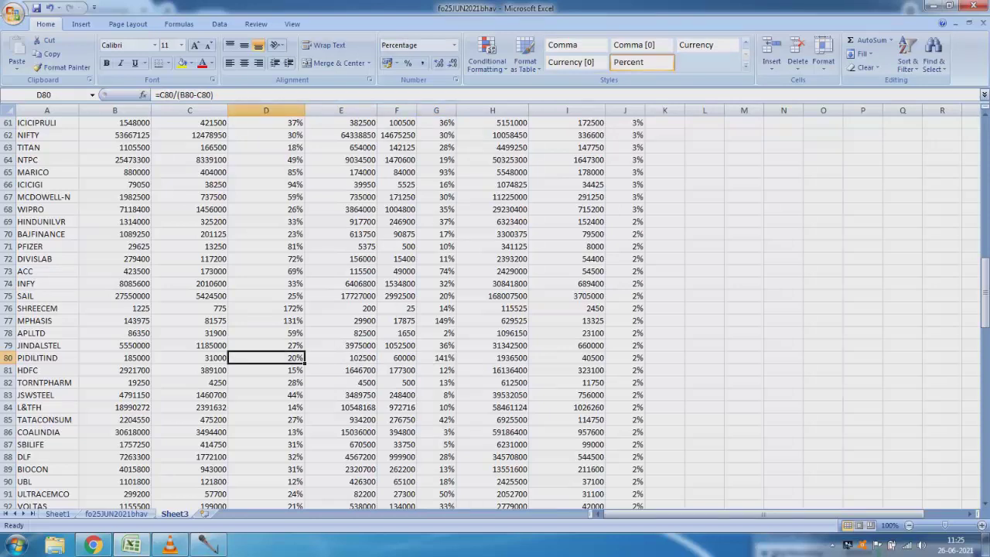
- Review the remaining symbols' open interest percentages, and compare DEEPAKNTR's call and put changes in D22 and G22
scroll(495, 314, down, 1)
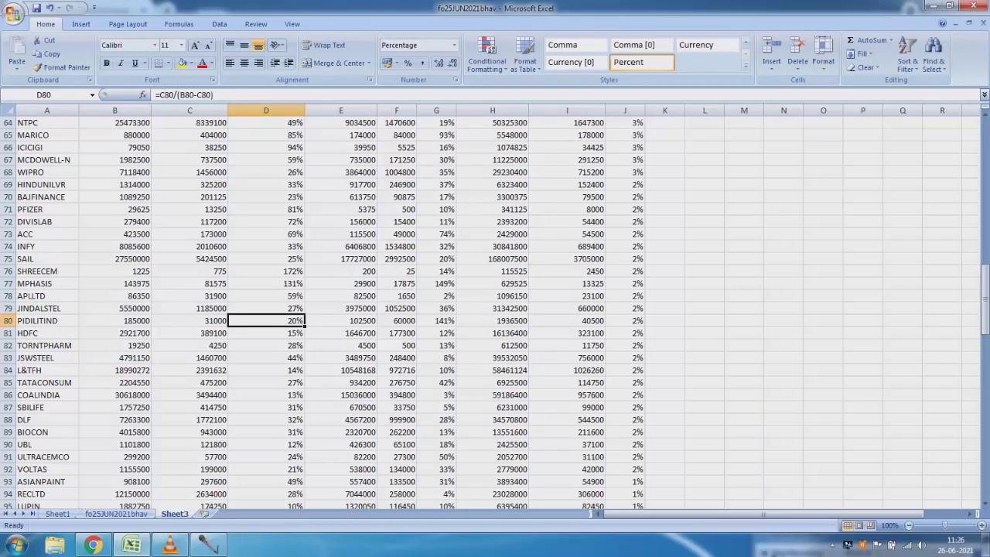
scroll(495, 314, down, 11)
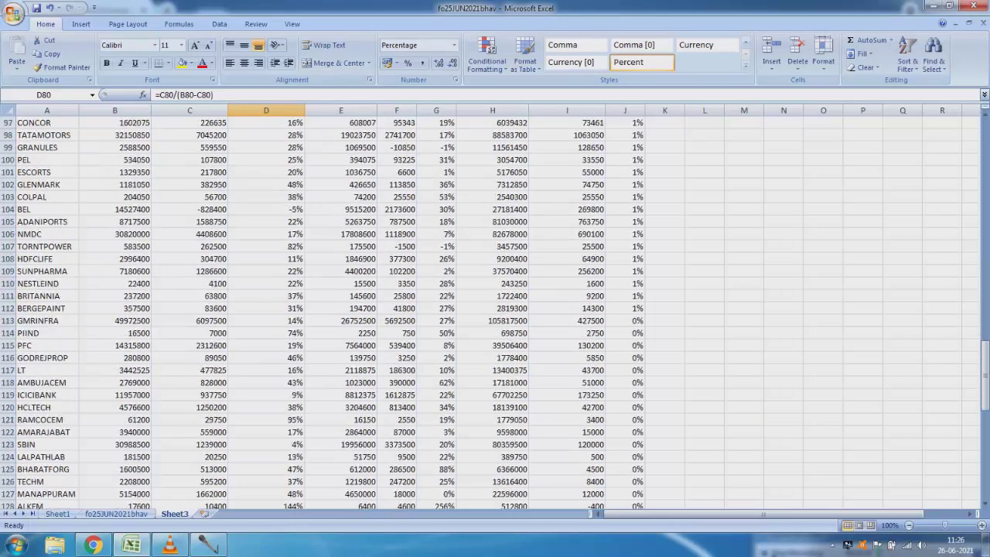
scroll(495, 314, down, 4)
scroll(495, 314, down, 2)
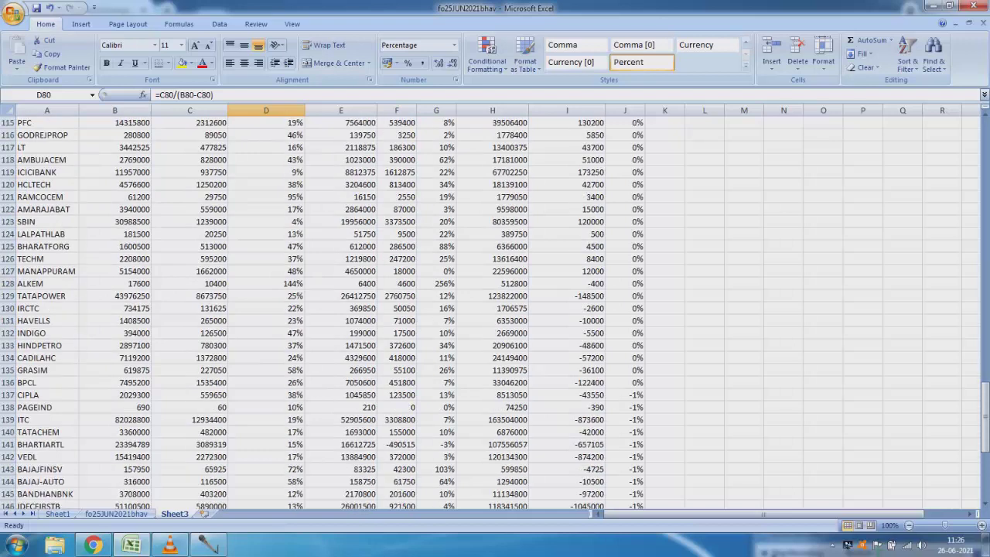
scroll(495, 314, down, 8)
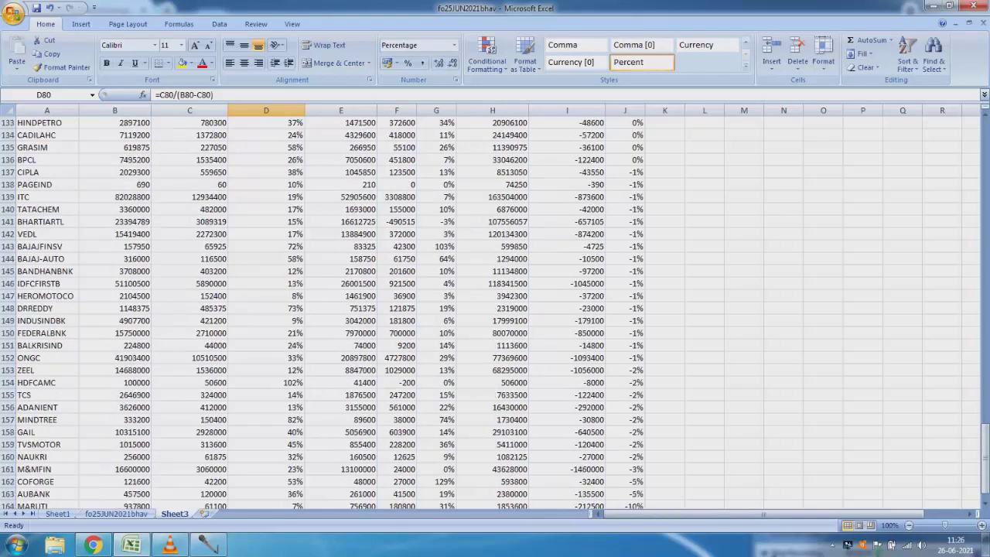
scroll(495, 314, up, 20)
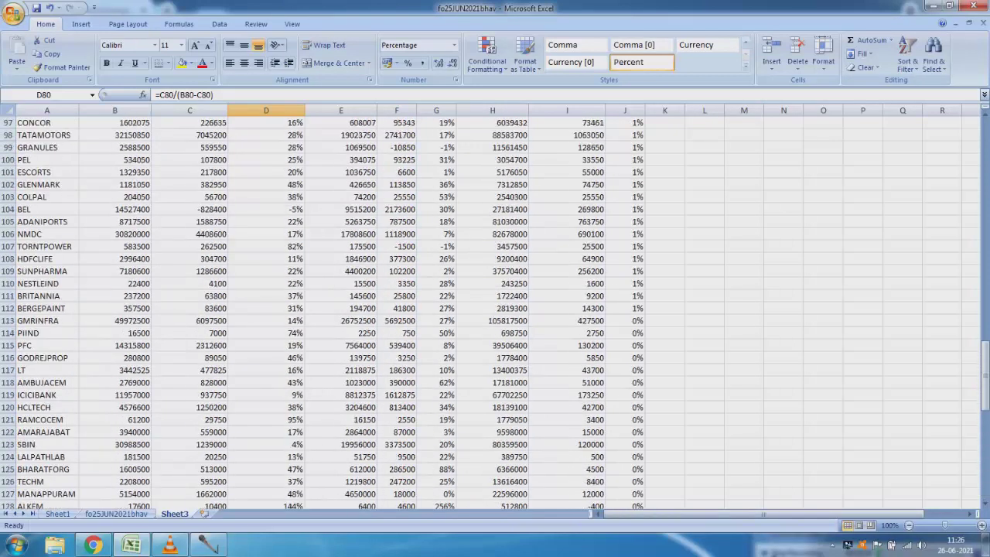
scroll(495, 314, up, 14)
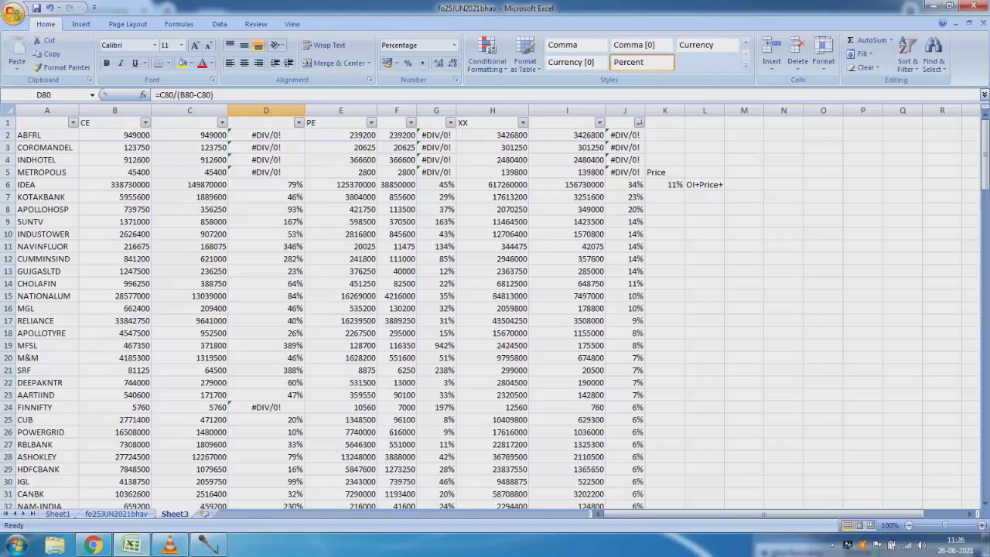
click(265, 381)
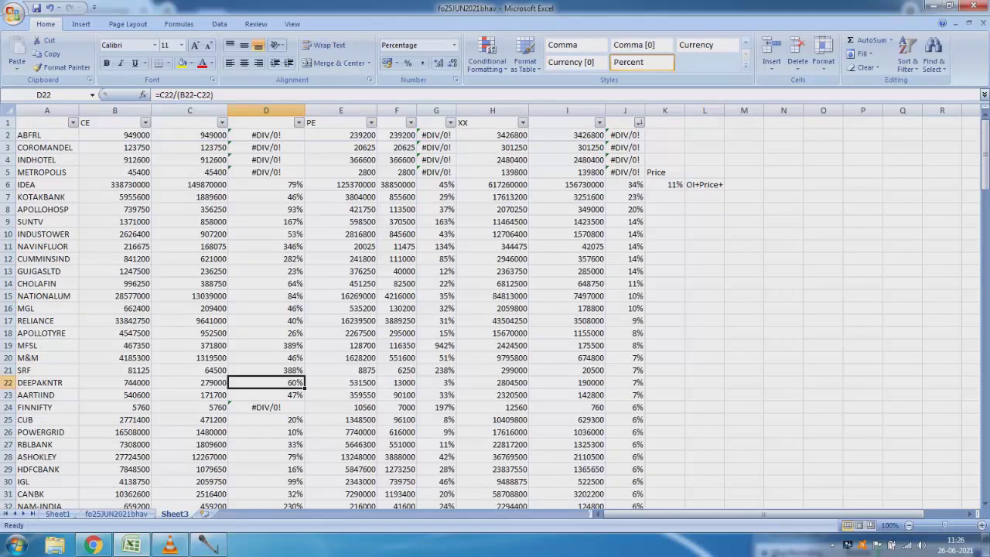
click(435, 382)
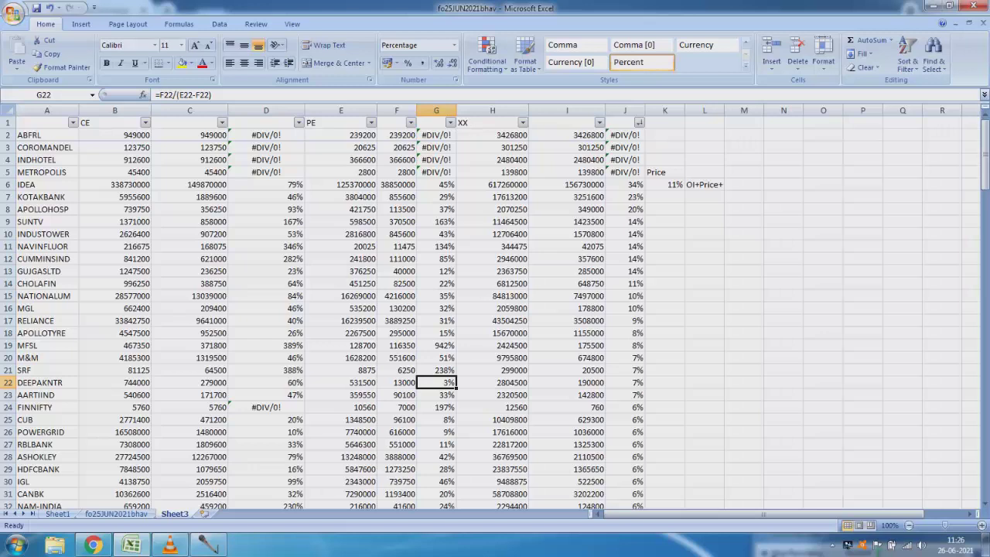
scroll(495, 309, down, 12)
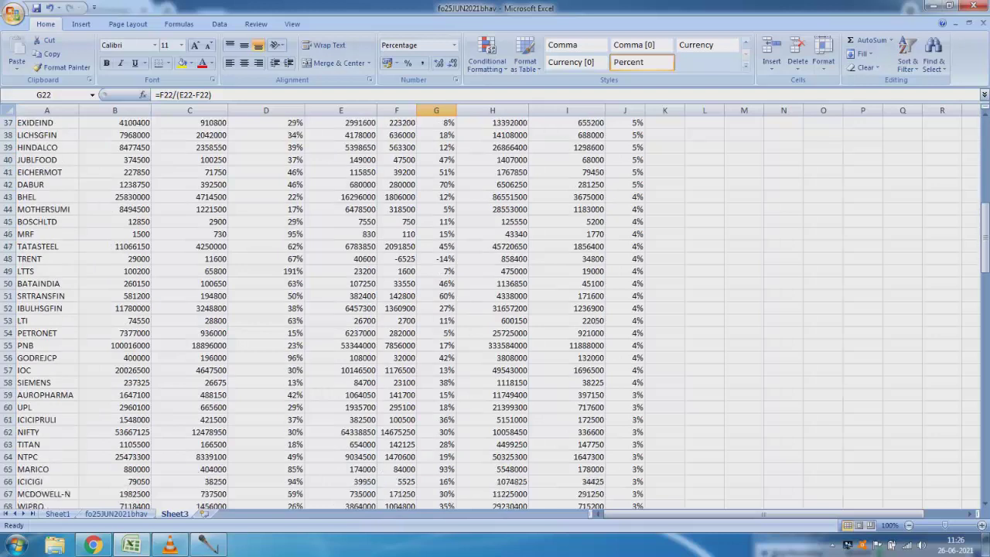
scroll(495, 309, down, 3)
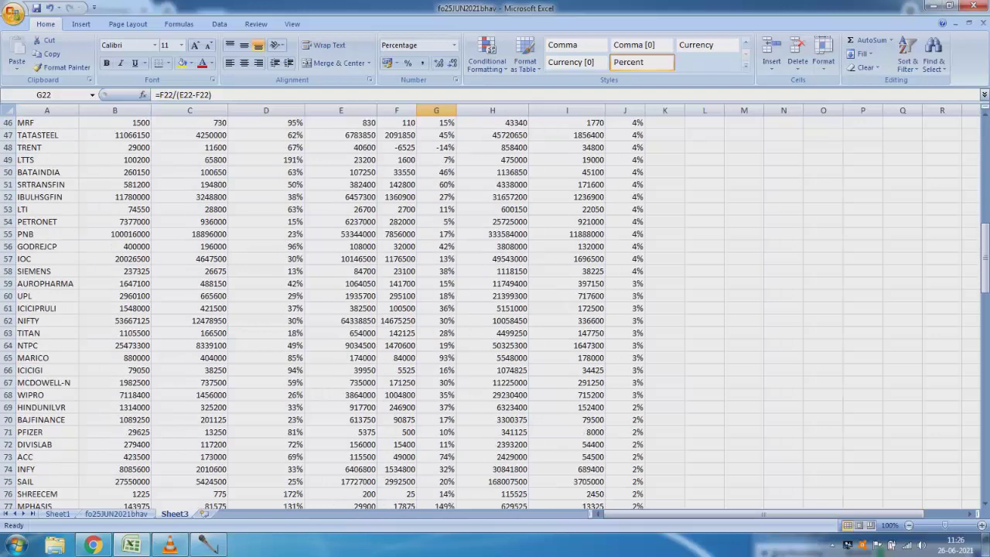
scroll(494, 309, down, 12)
scroll(495, 309, up, 12)
scroll(495, 310, up, 15)
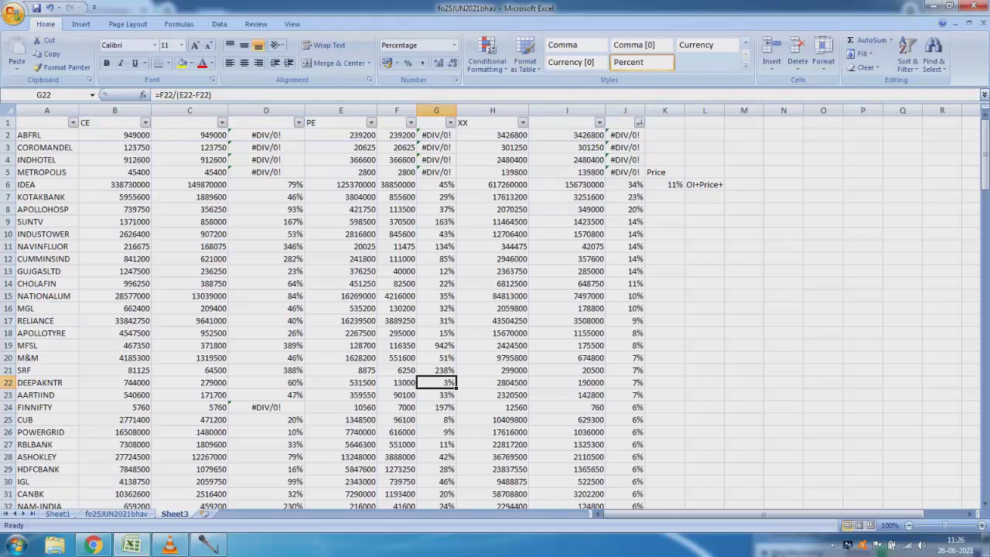
click(80, 24)
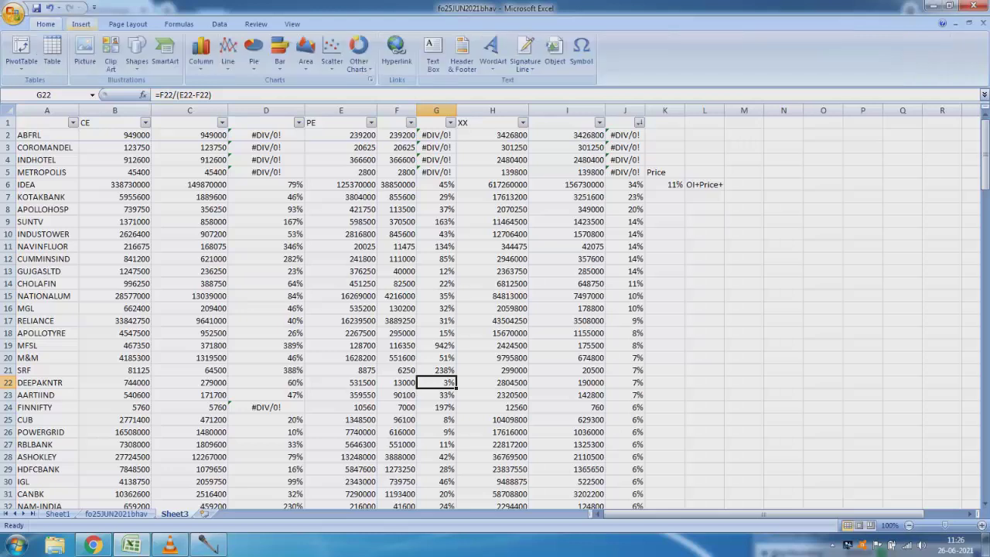
click(45, 24)
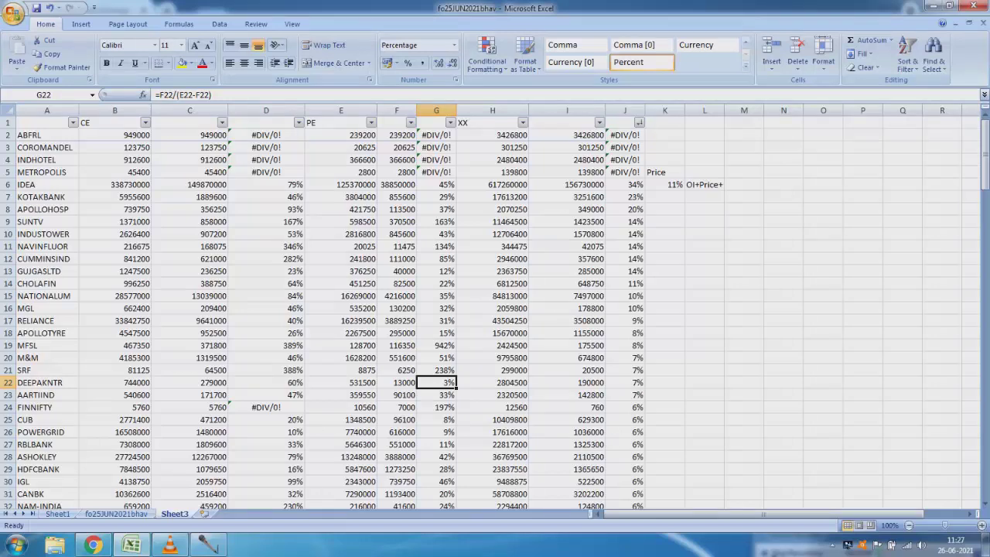
- Find BEL in the list and compare its call and put open interest percentage changes in D104 and G104
scroll(320, 314, down, 20)
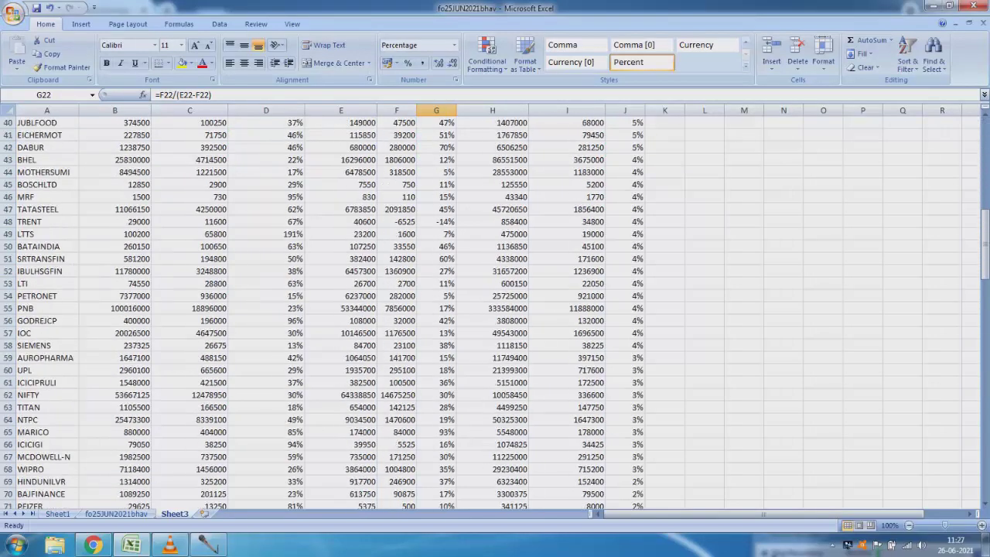
scroll(320, 314, down, 5)
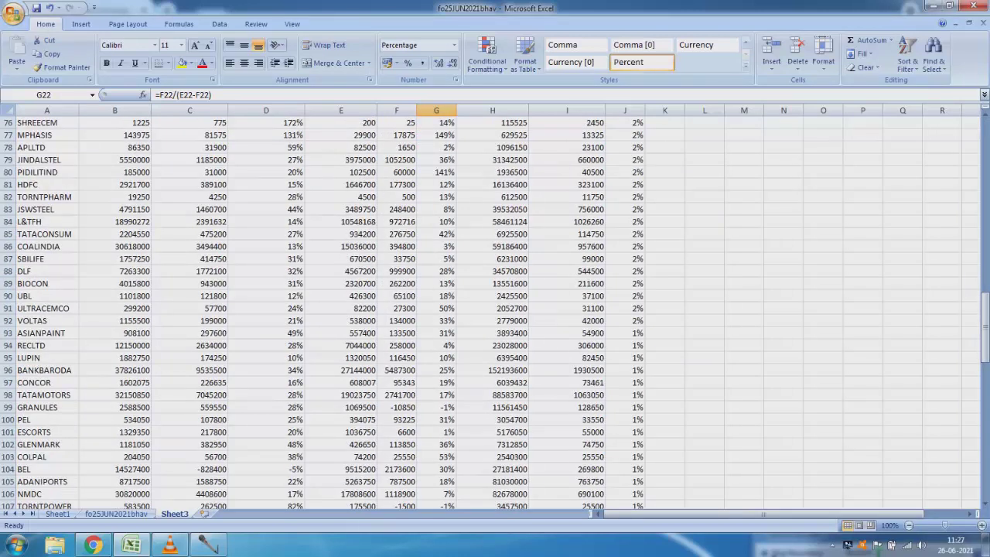
click(266, 469)
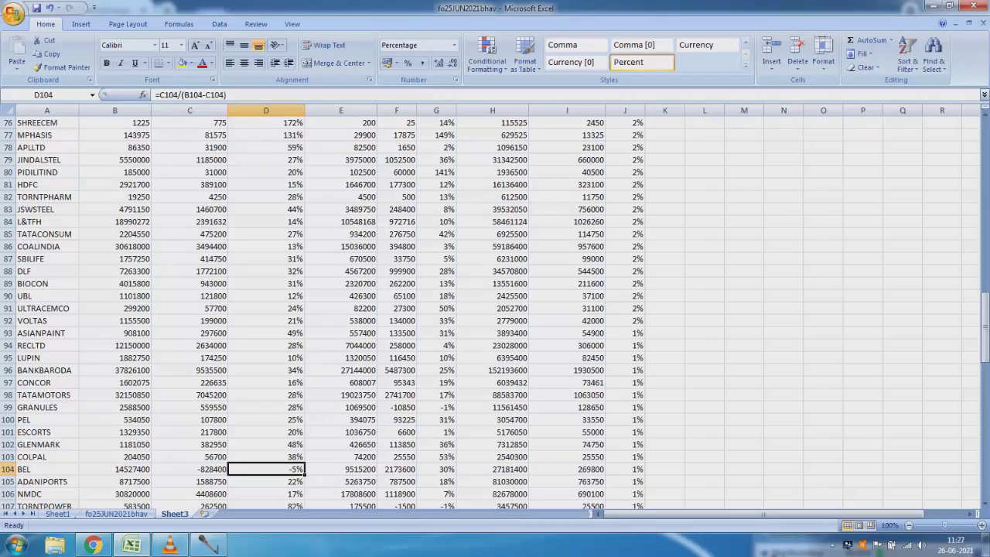
click(435, 469)
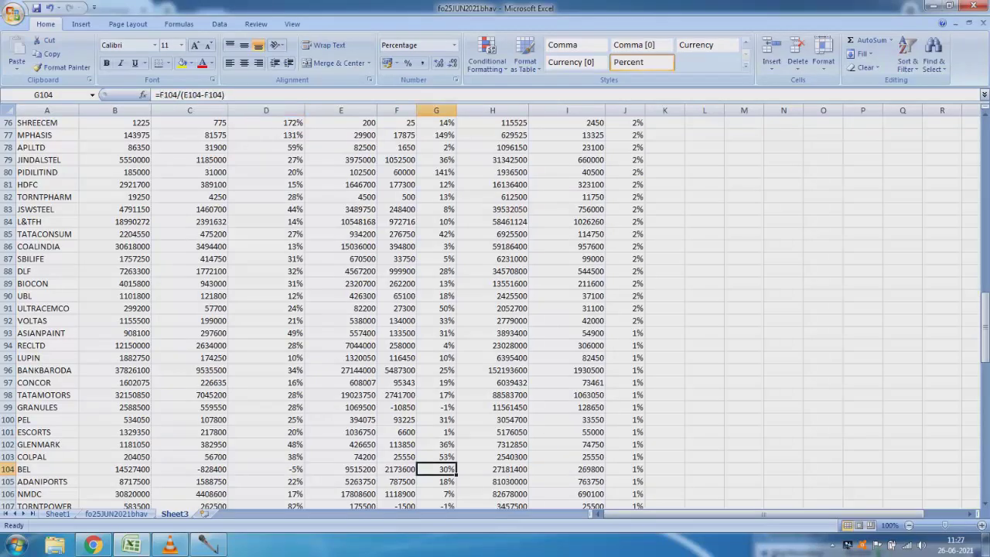